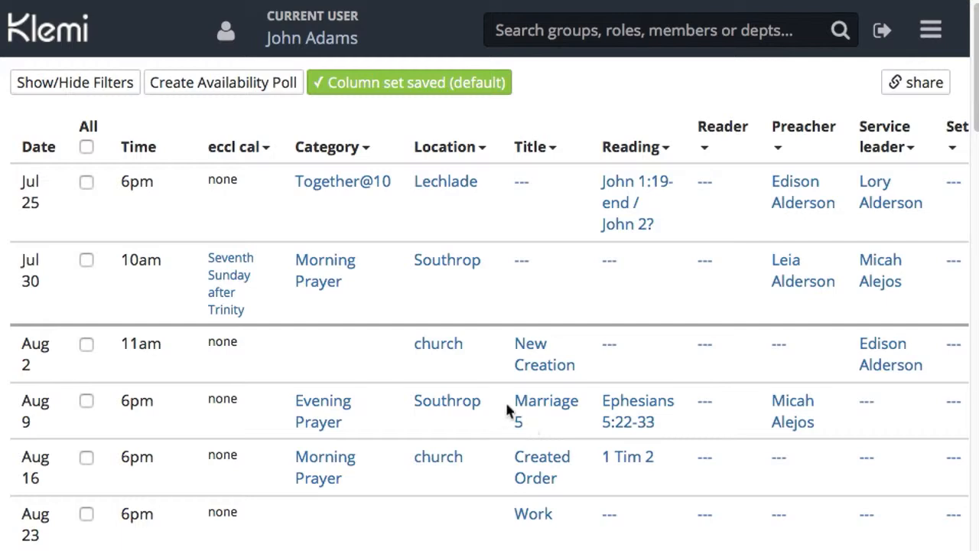
Open the Service Creation Wizard from the service grid
scroll(564, 419, down, 5)
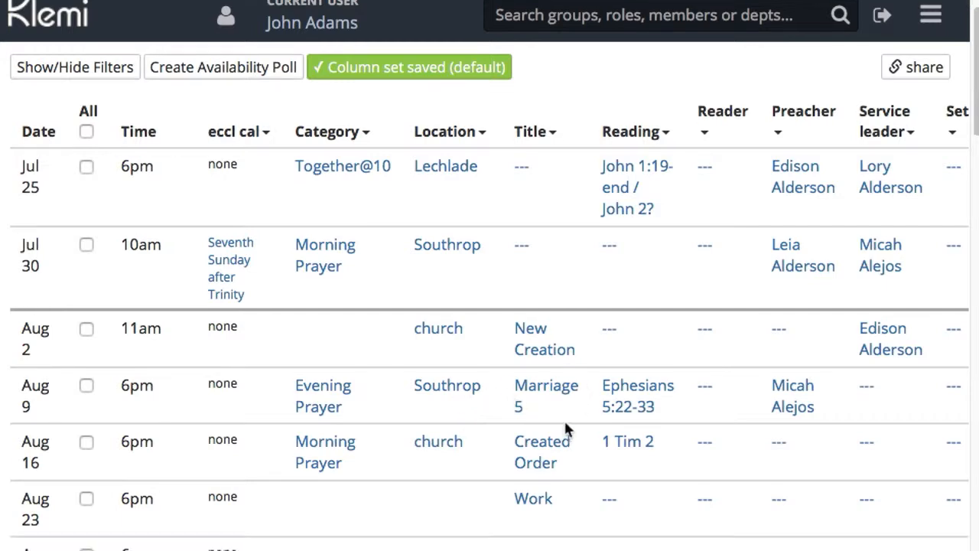
scroll(583, 221, down, 10)
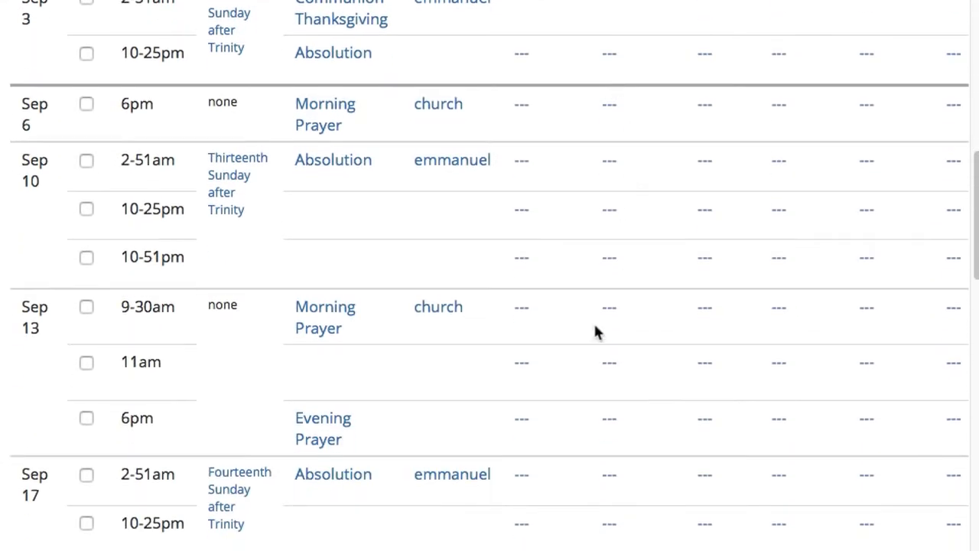
scroll(571, 306, down, 9)
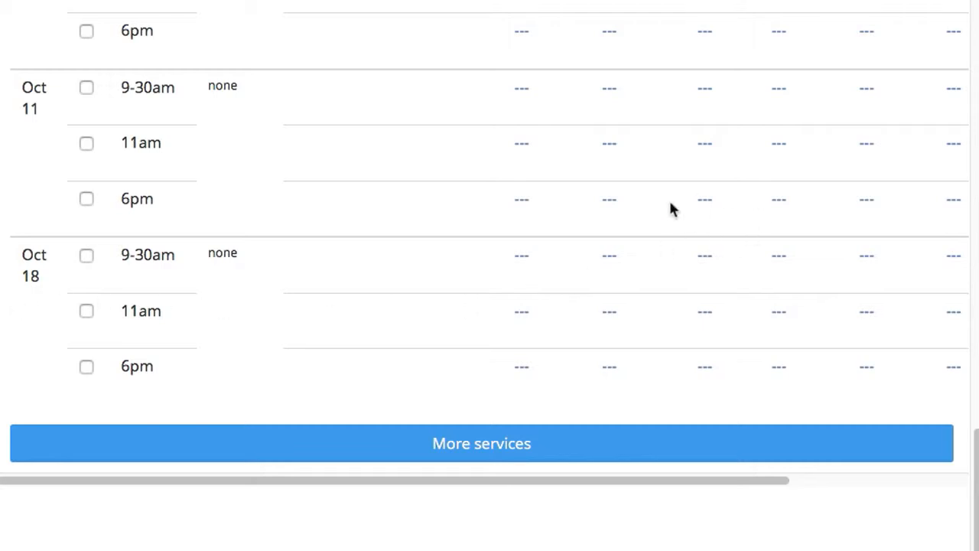
scroll(671, 208, up, 20)
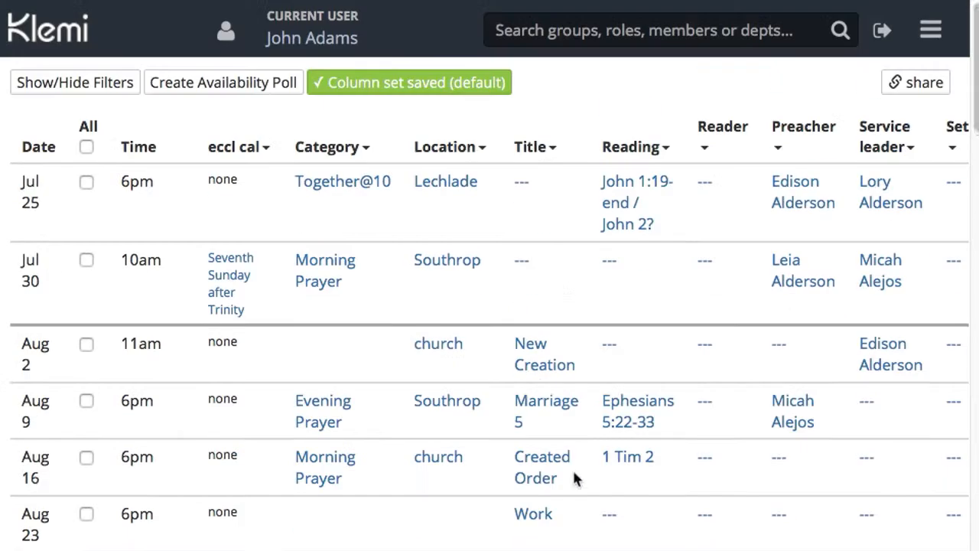
click(931, 34)
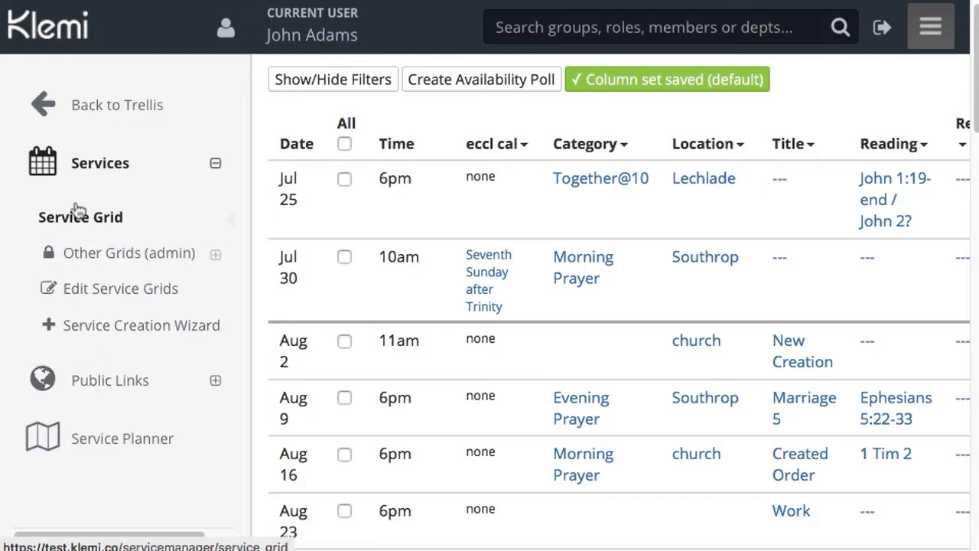
click(115, 326)
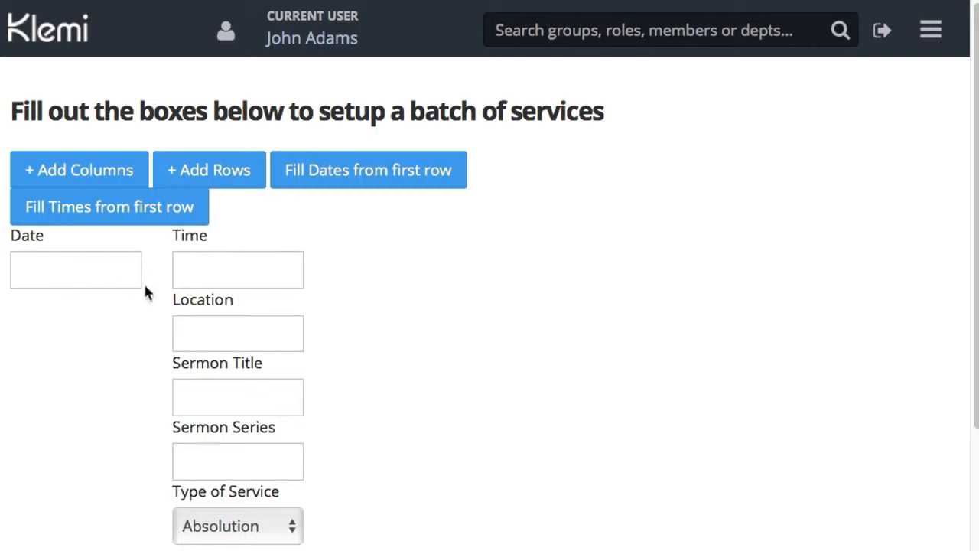
Set the first service's time to 9:30 AM
click(196, 276)
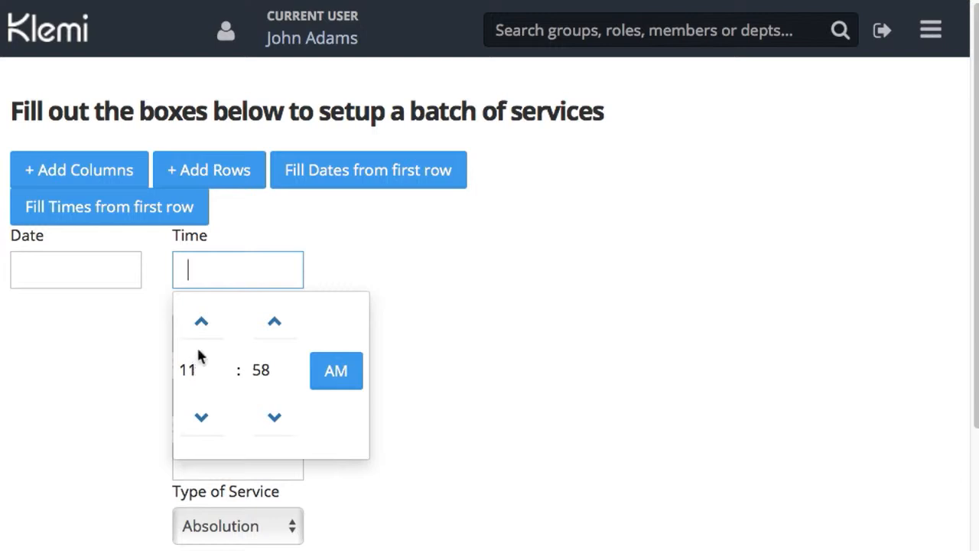
click(193, 369)
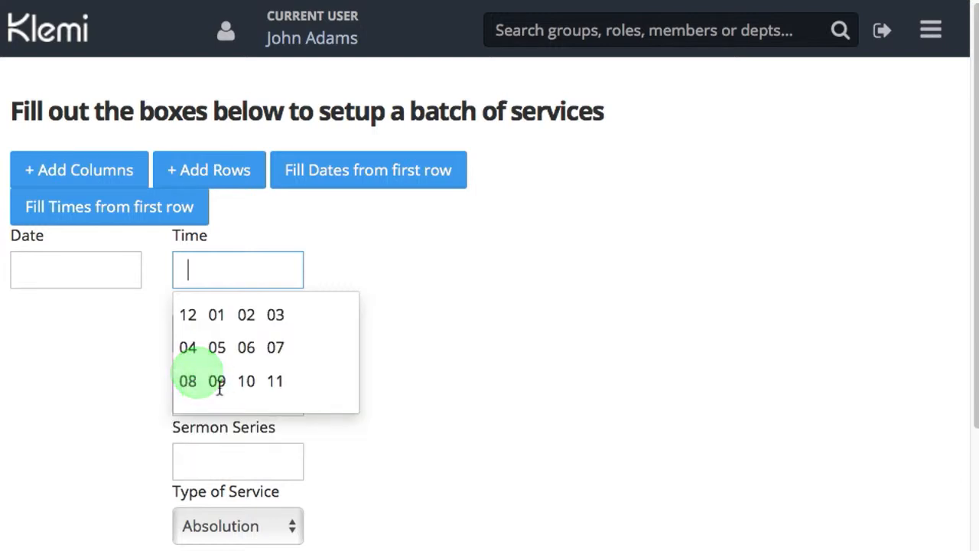
click(215, 380)
click(261, 370)
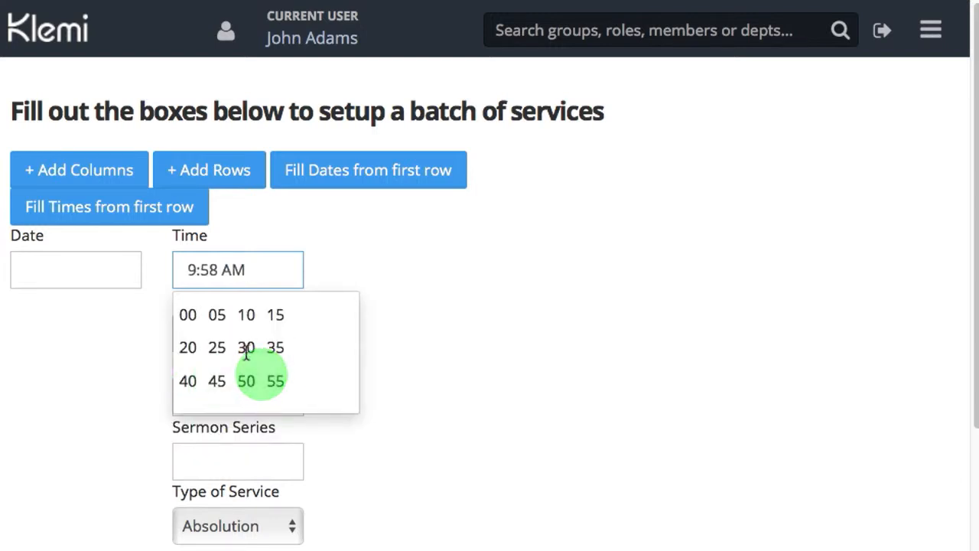
click(245, 350)
click(503, 388)
Enter "St. Samples" as the first service's location and "Believe!" as its sermon title
click(203, 337)
text(St, Sa)
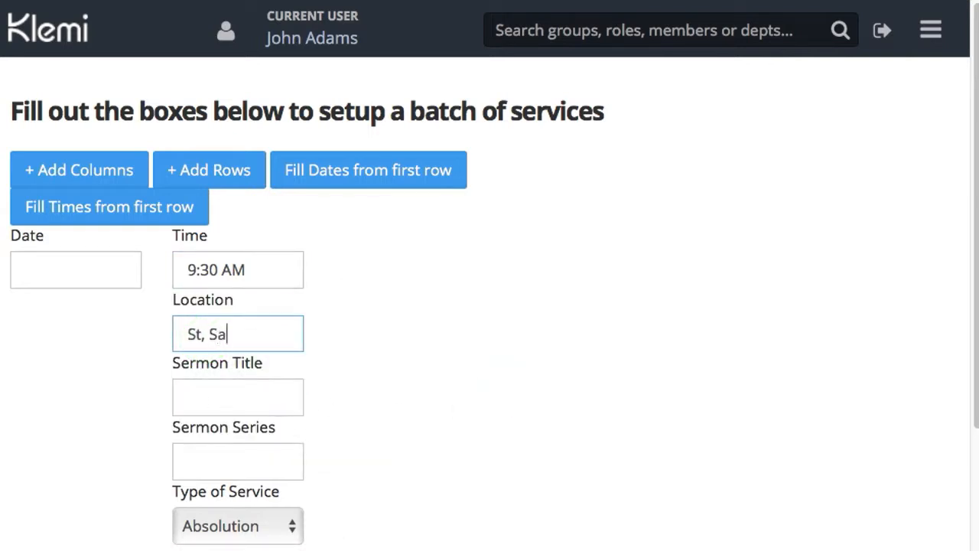
text(Sampe)
key(BackSpace)
text(les)
key(Tab)
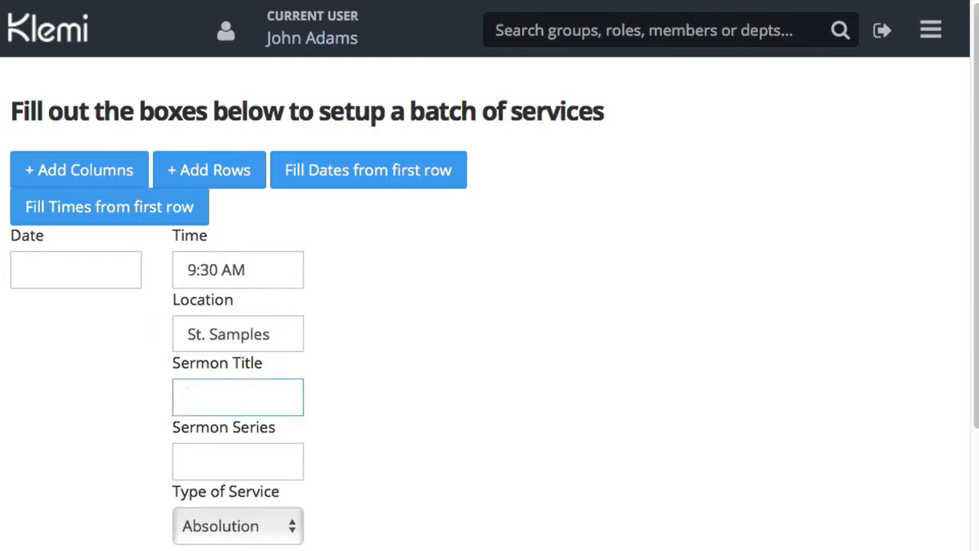
text(Believe!)
key(Tab)
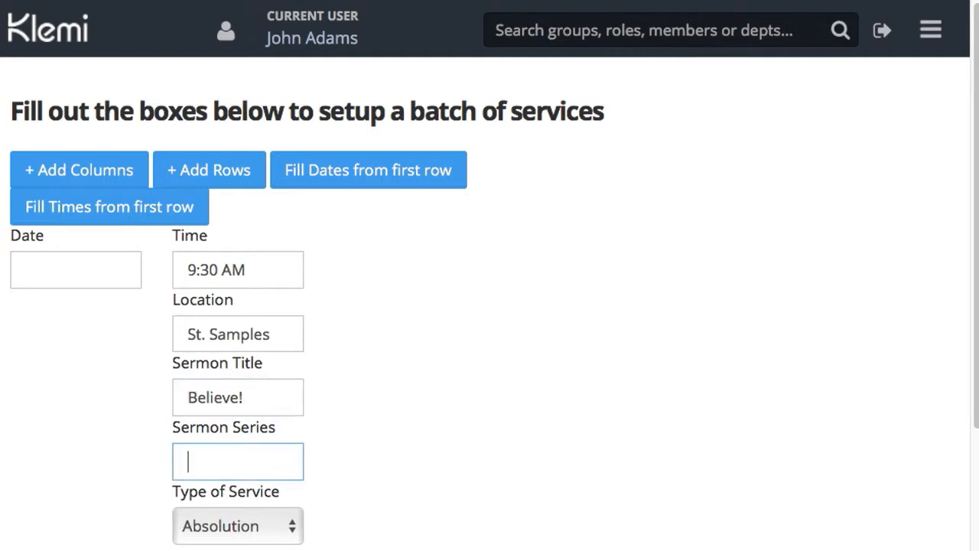
Set the first service's sermon series to "Faith 101" and its type of service to Morning Prayer
text(Faith 101)
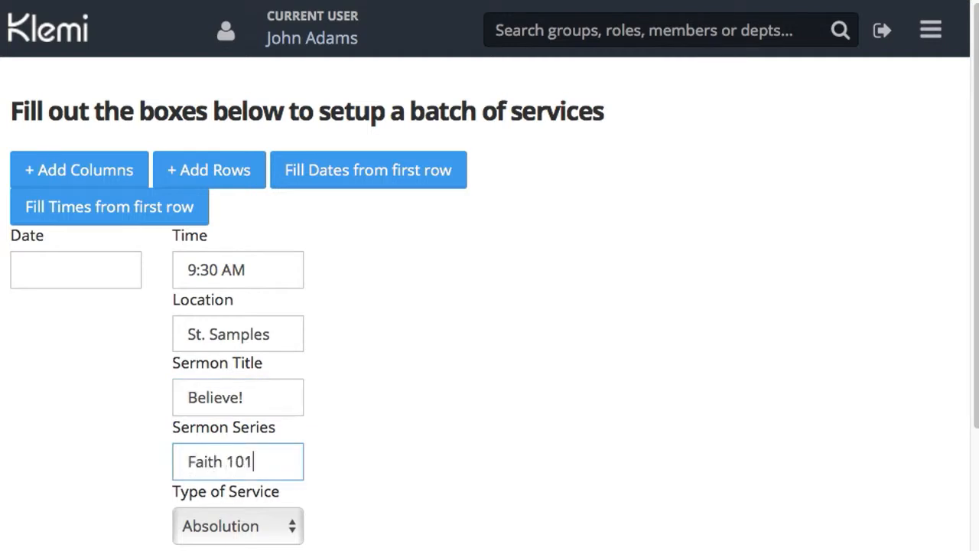
click(258, 528)
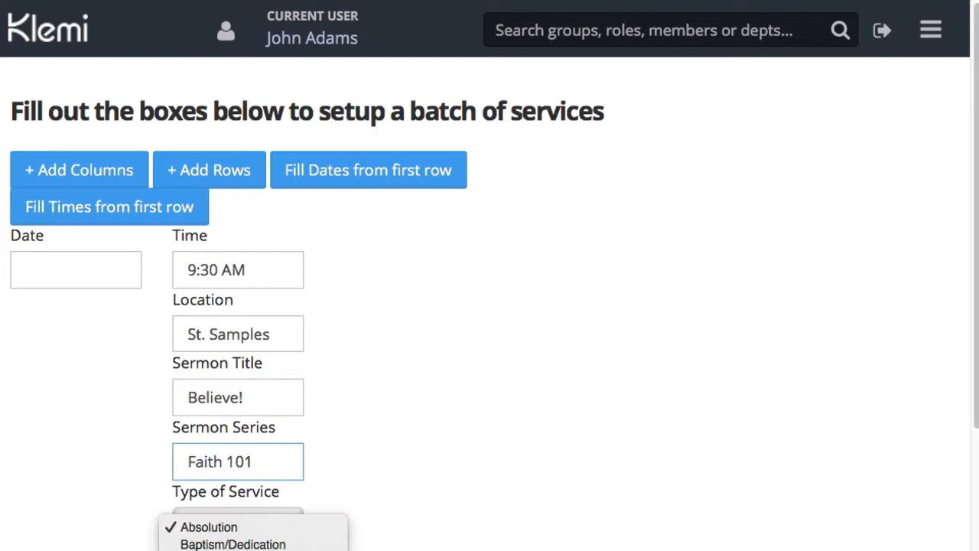
click(245, 550)
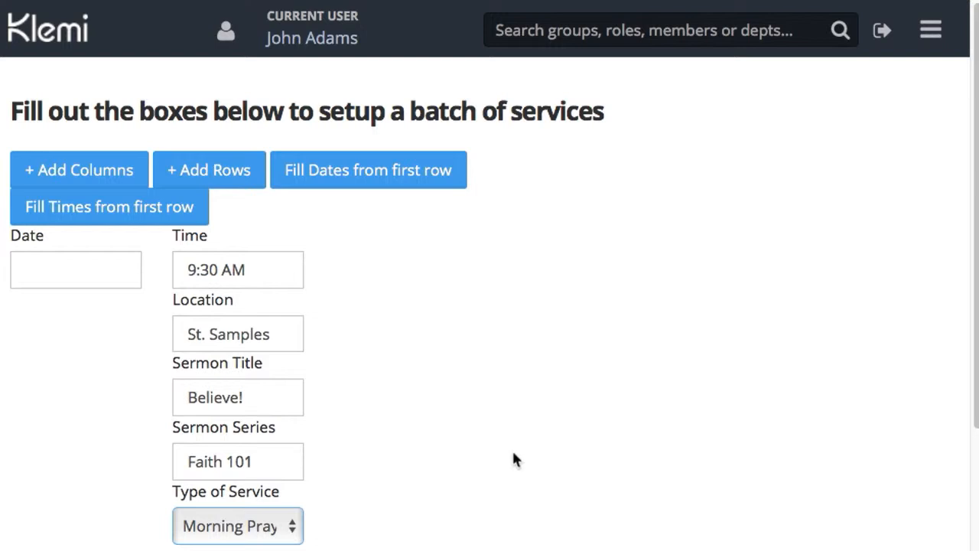
Add a second service column and set its time to 11:00 AM
scroll(495, 465, down, 1)
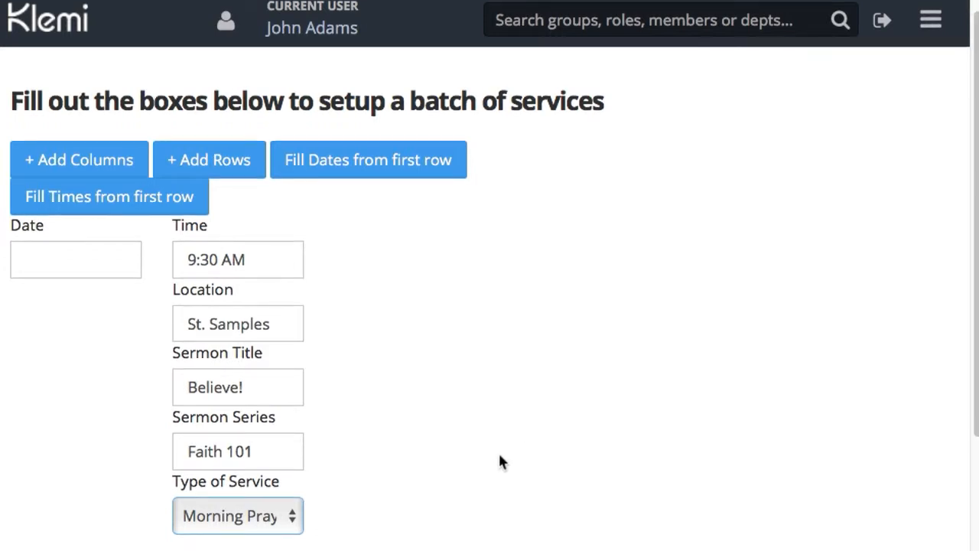
scroll(499, 455, down, 3)
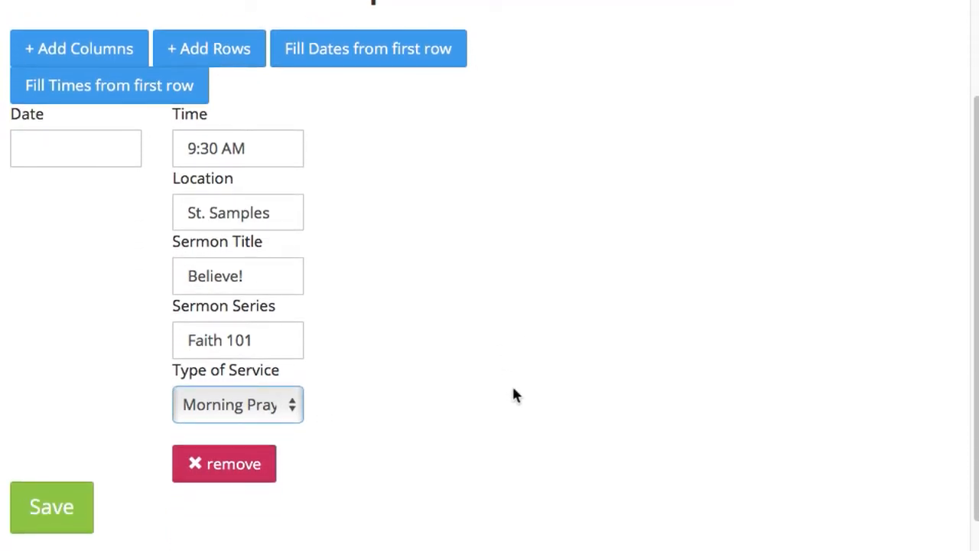
scroll(513, 387, up, 3)
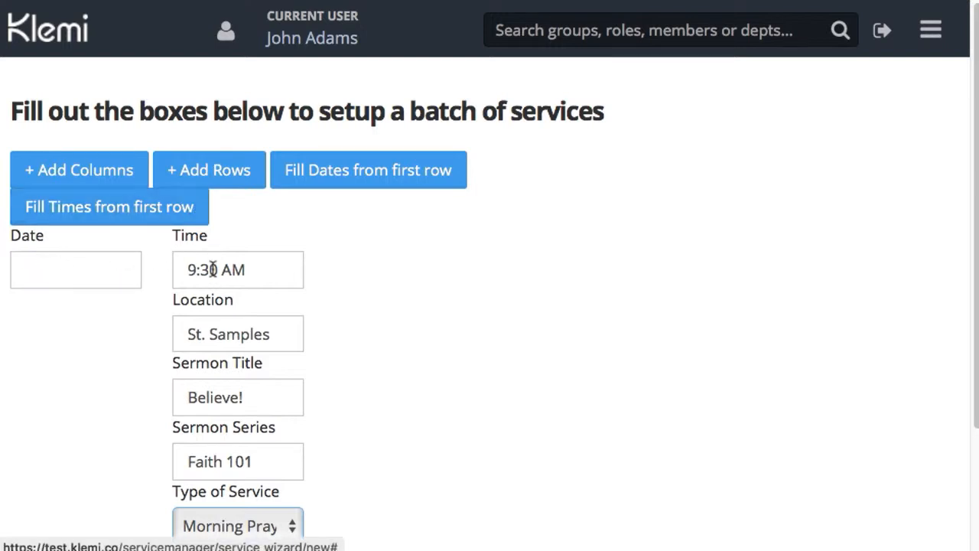
click(74, 171)
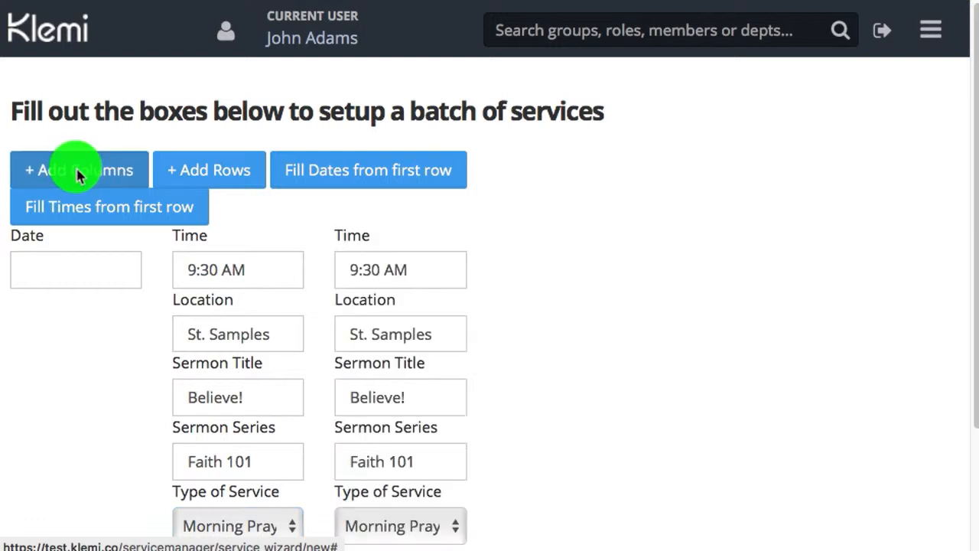
click(361, 268)
click(356, 369)
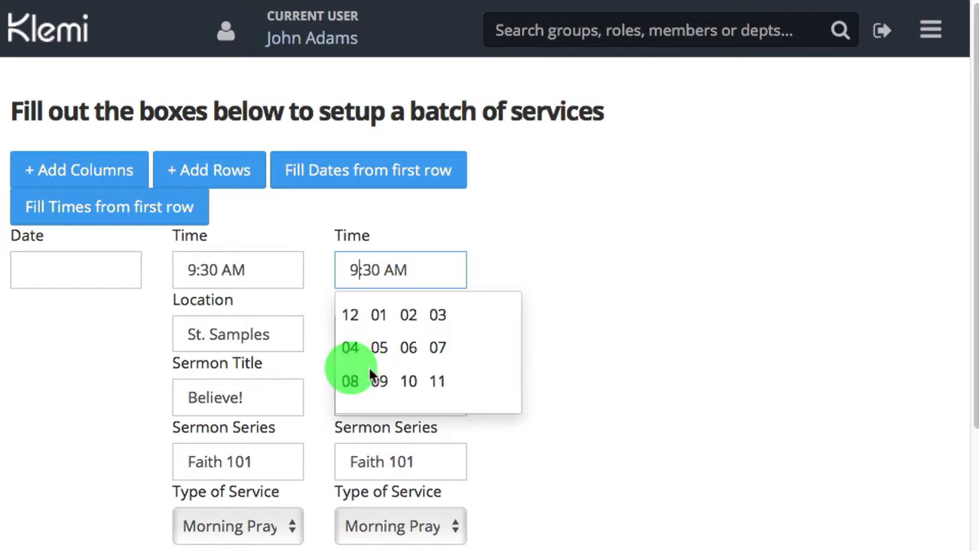
click(436, 382)
click(430, 369)
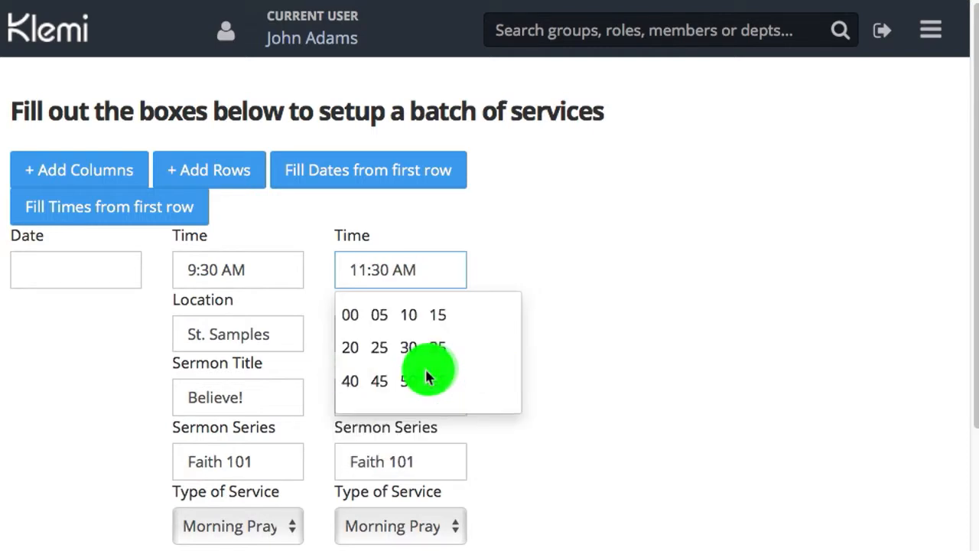
click(349, 315)
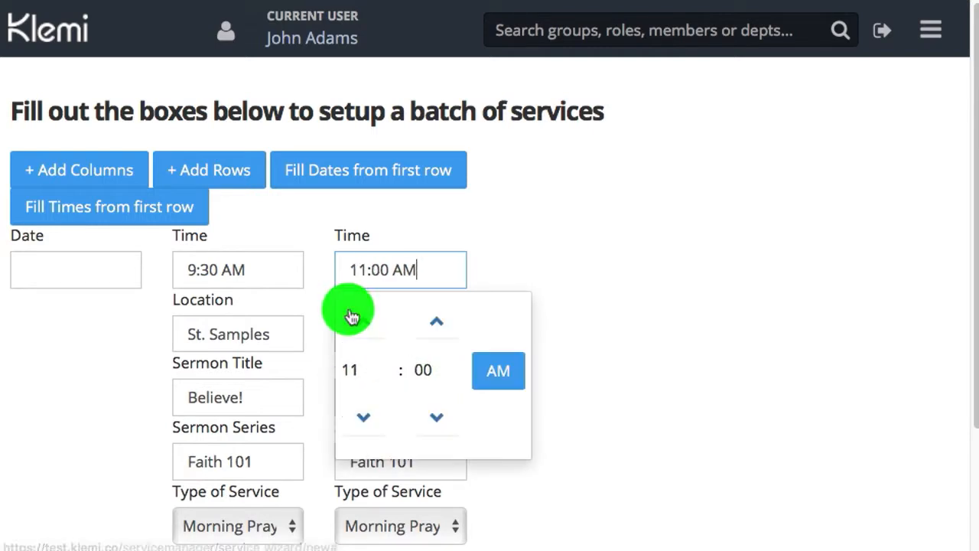
click(610, 283)
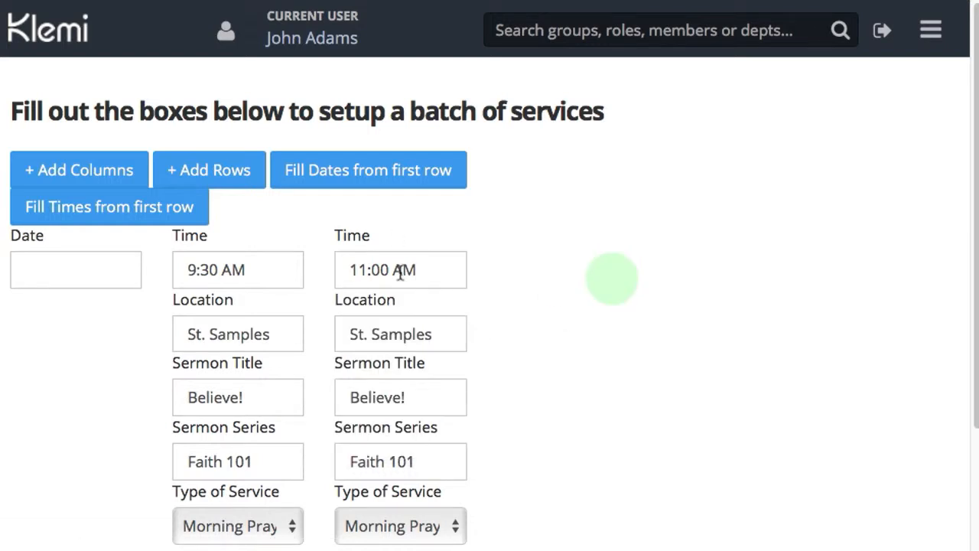
Add a third service column and set its time to 5:00 PM
click(55, 176)
click(537, 276)
click(515, 365)
click(549, 350)
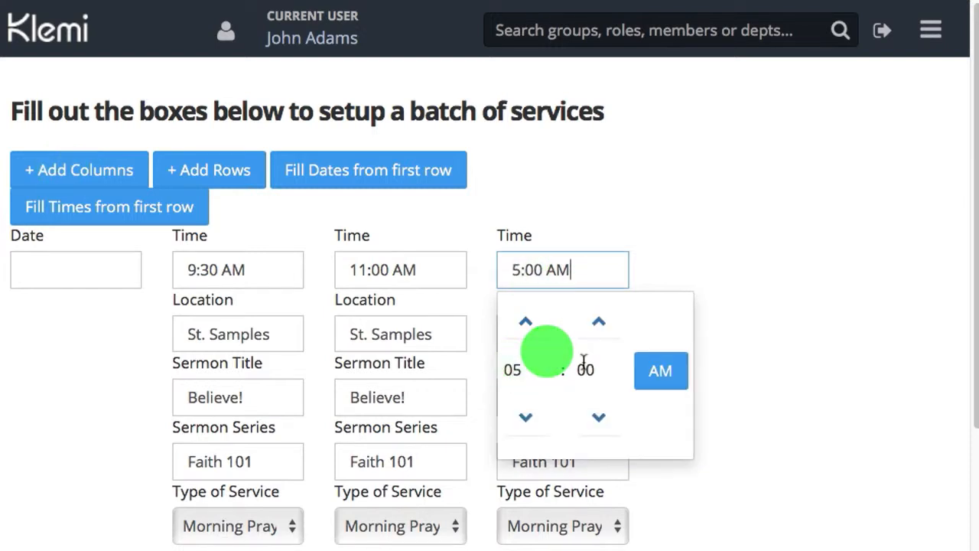
click(658, 368)
click(799, 401)
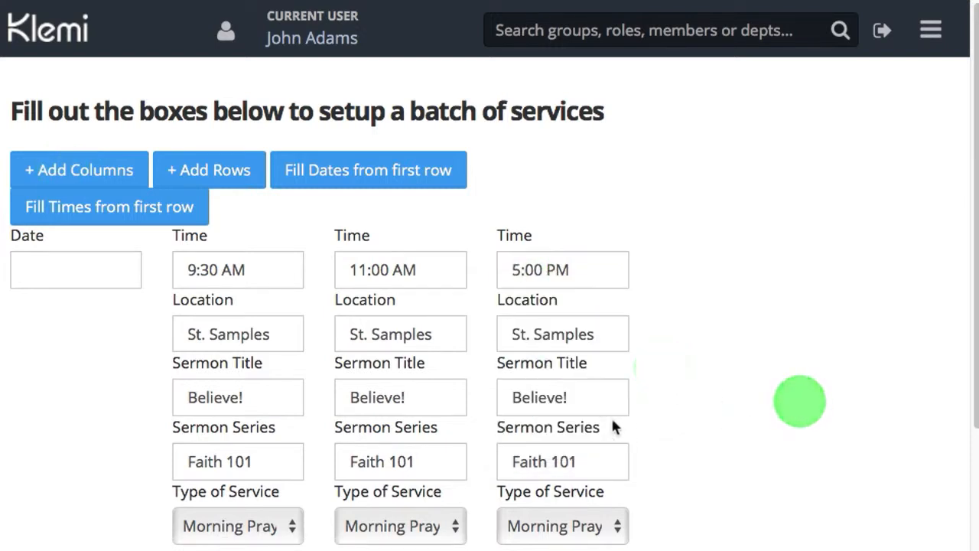
Change the 5:00 PM service's sermon title to "Repent!" and its sermon series to "Faith 102"
click(518, 398)
drag(574, 393, 485, 398)
text(Repen)
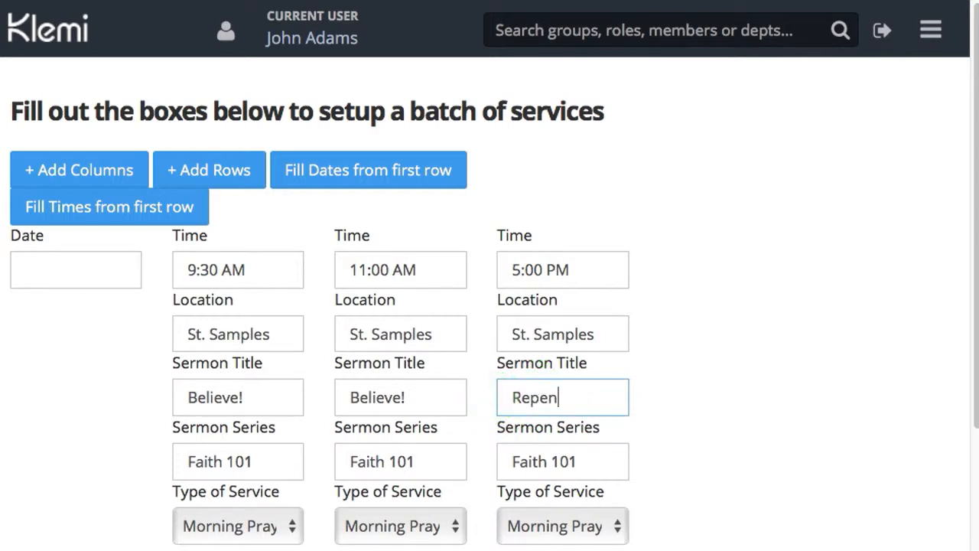
key(Tab)
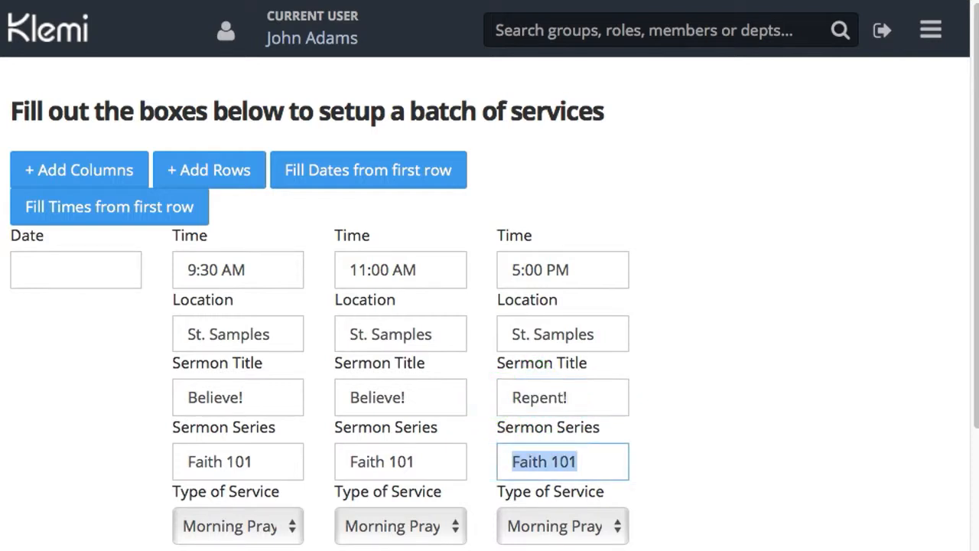
key(Right)
click(755, 429)
Set the 5:00 PM service's type of service to Evening Prayer
scroll(831, 370, down, 3)
click(591, 440)
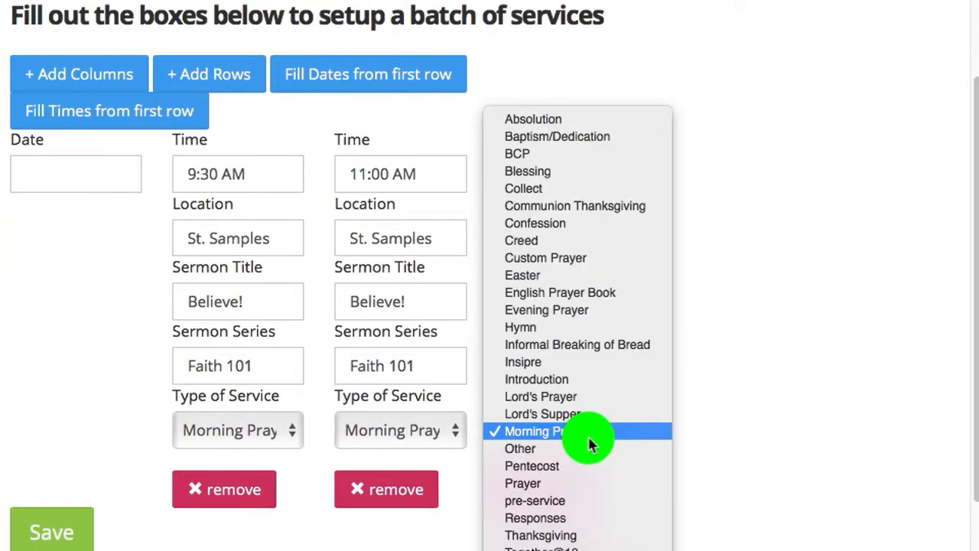
click(545, 310)
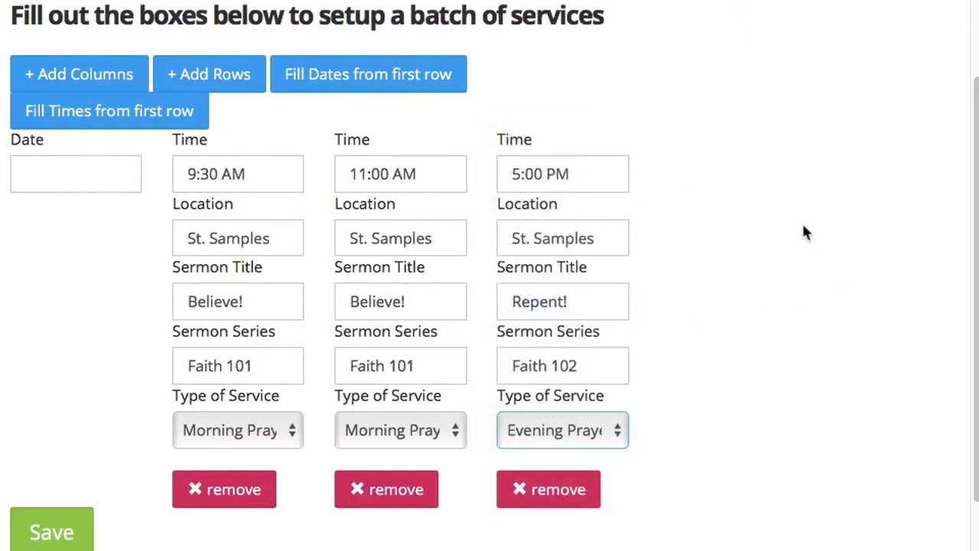
Set the date of the service row to 2017-12-03
scroll(805, 232, up, 1)
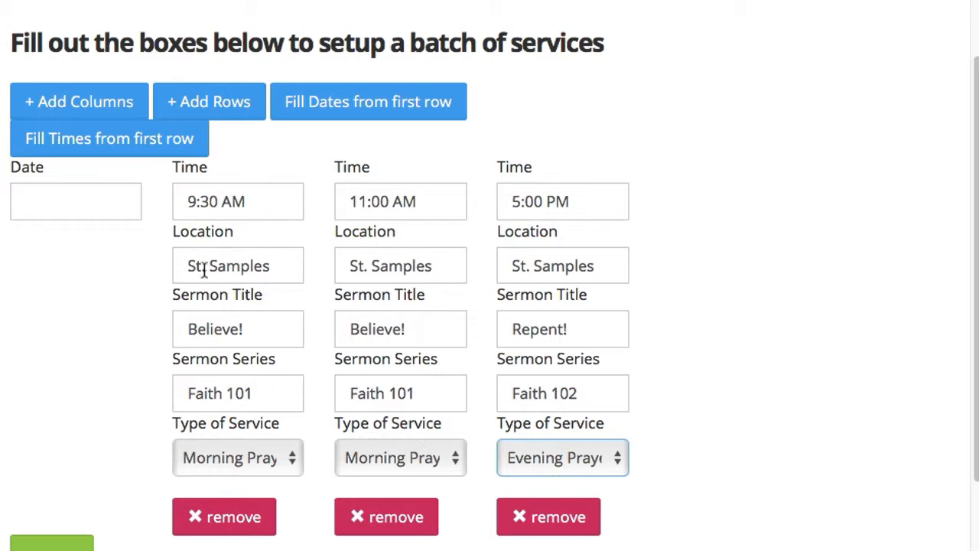
click(74, 201)
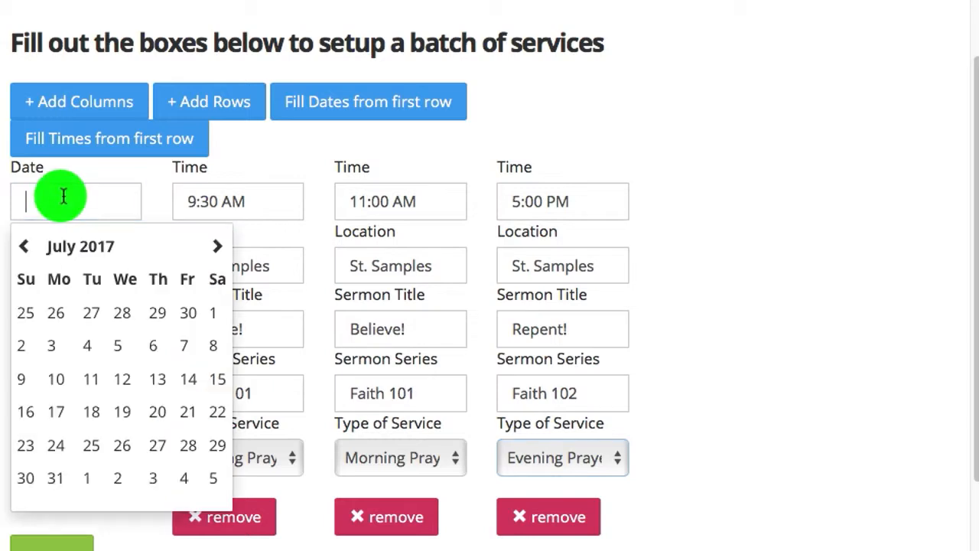
click(217, 247)
click(216, 247)
click(216, 248)
click(217, 247)
click(217, 247)
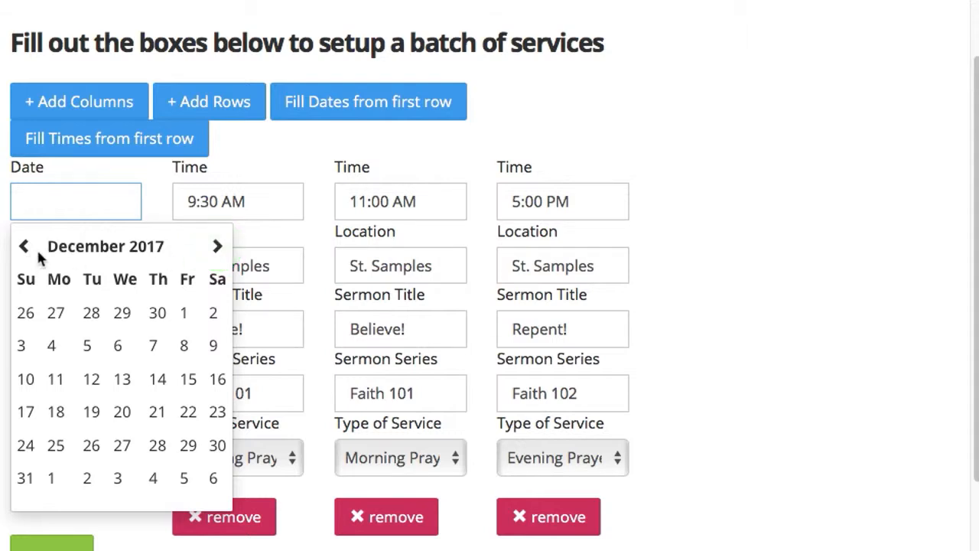
click(23, 345)
click(23, 346)
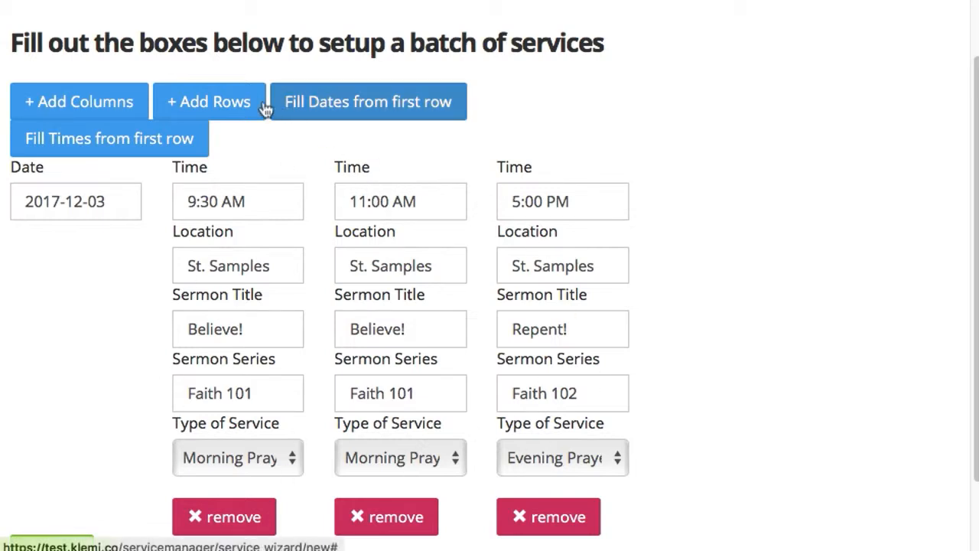
Add another row of services below the 2017-12-03 row
click(222, 100)
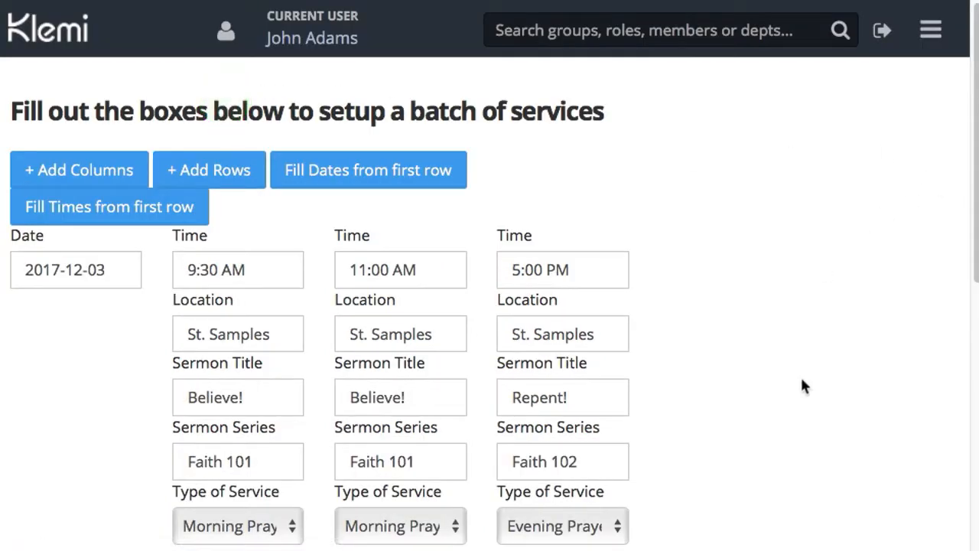
scroll(809, 444, down, 5)
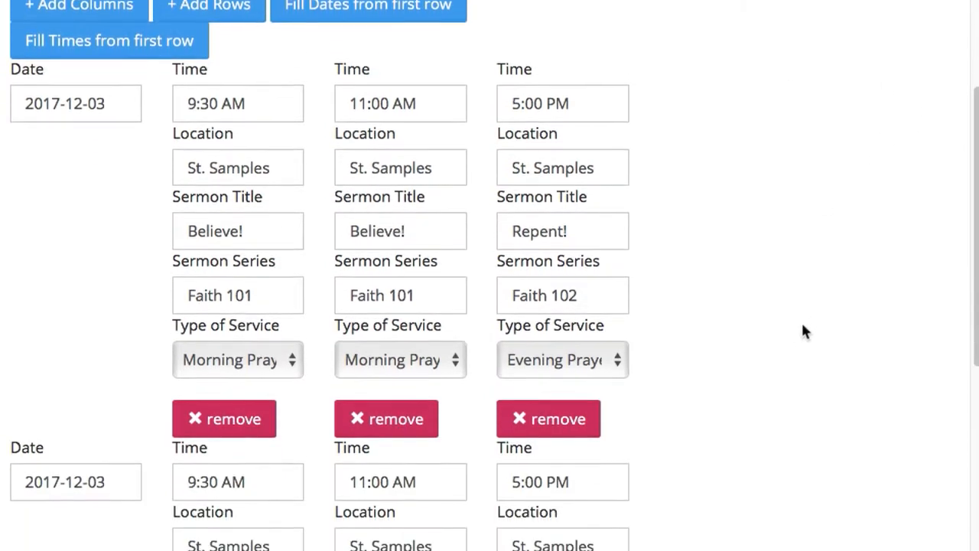
Set the type of service for the 5:00 PM service in the second row to Lord's Supper
scroll(819, 229, down, 5)
scroll(833, 252, up, 5)
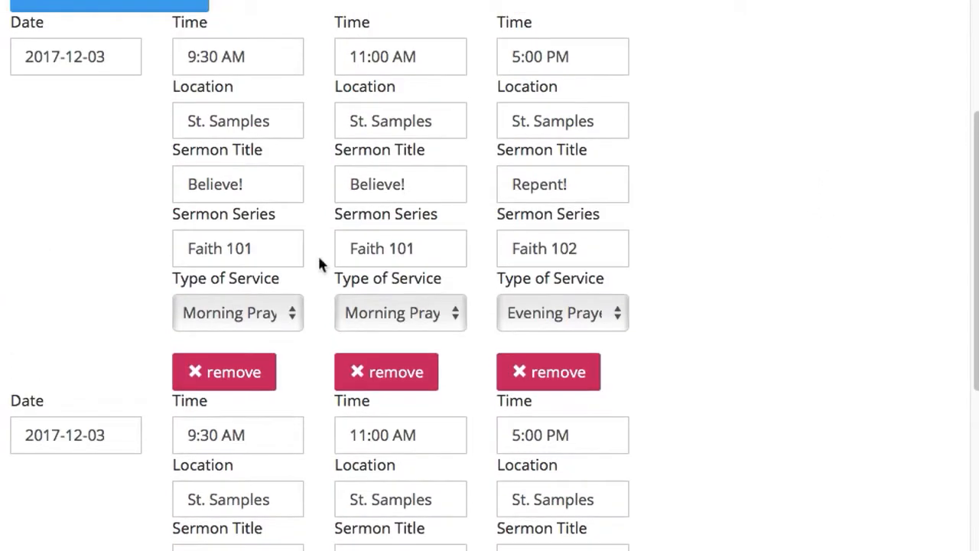
scroll(799, 425, down, 6)
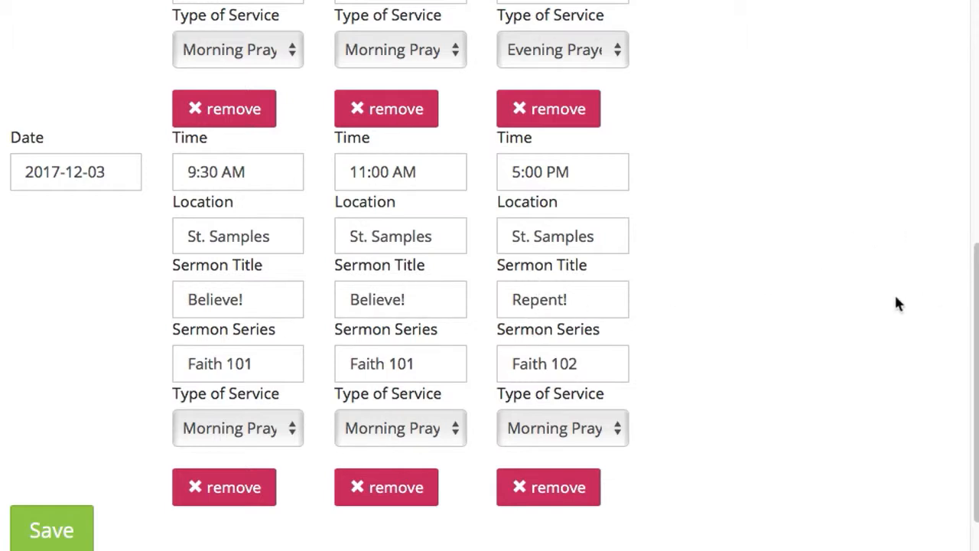
scroll(807, 209, up, 1)
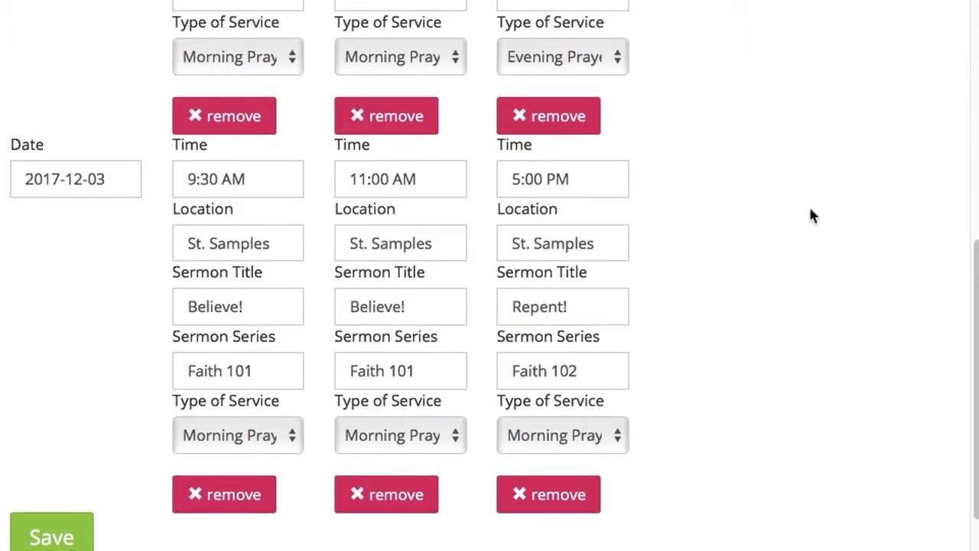
scroll(814, 214, up, 2)
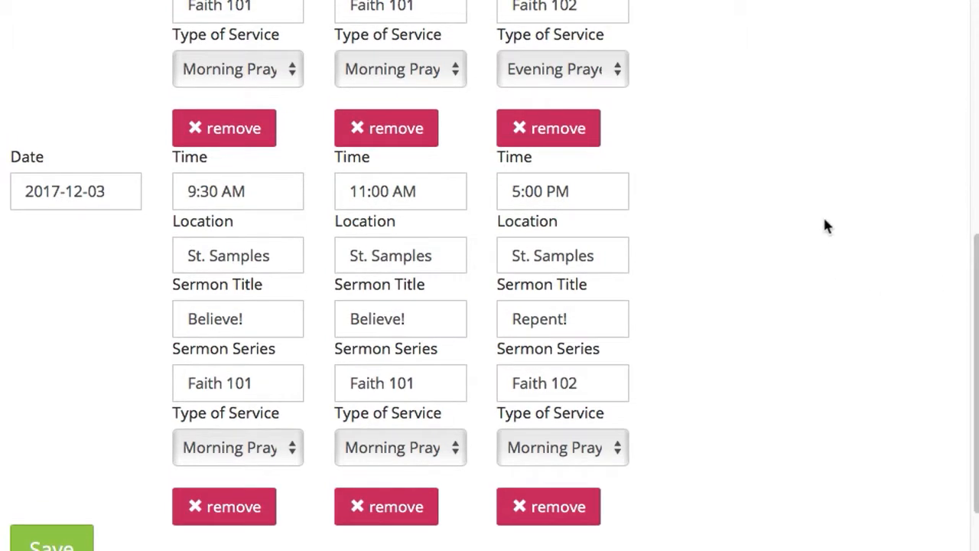
scroll(828, 223, up, 3)
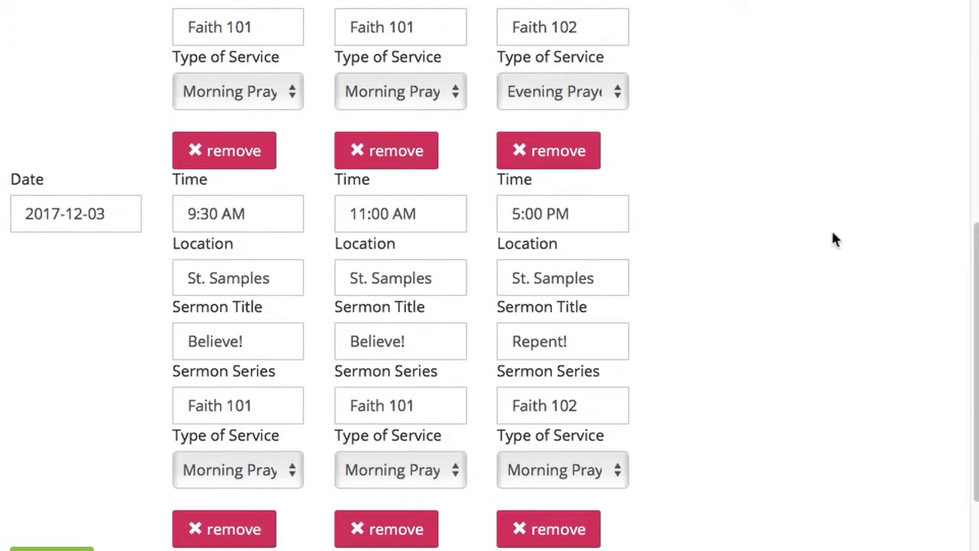
scroll(833, 232, up, 5)
scroll(850, 357, down, 5)
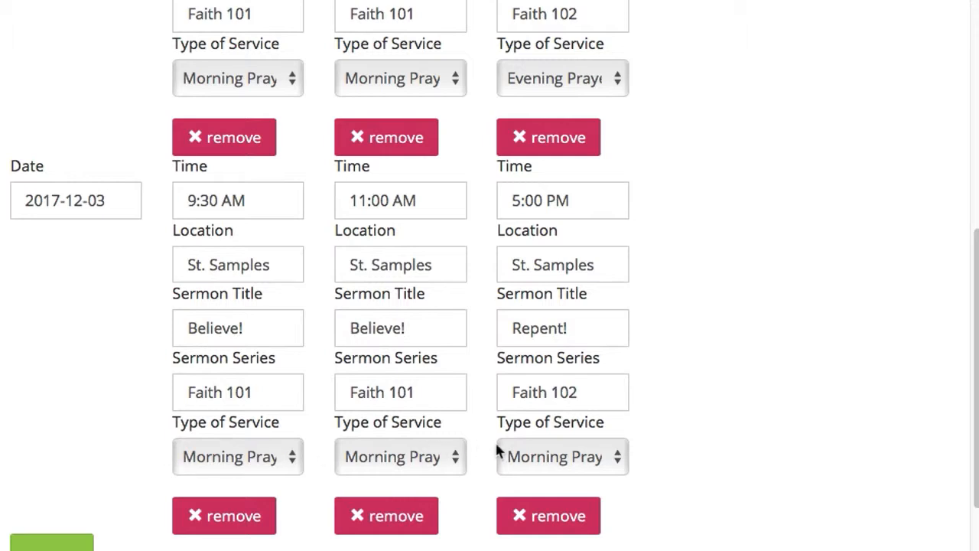
click(575, 458)
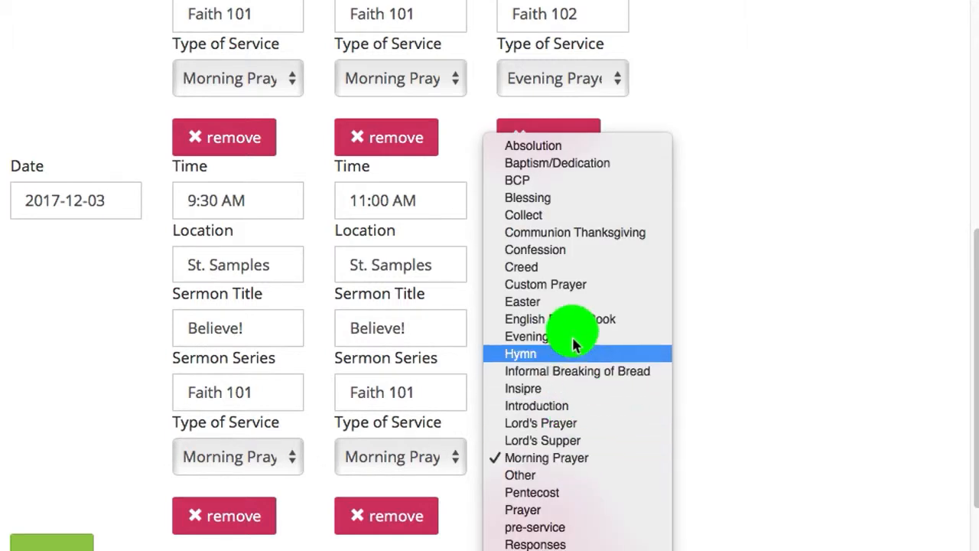
drag(575, 244, 570, 443)
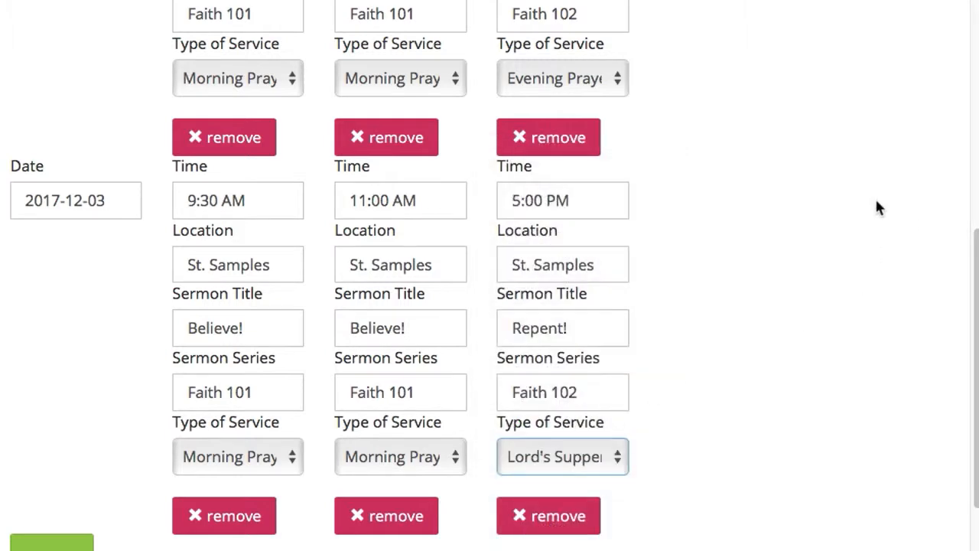
Add 16 more rows of services below the existing two
scroll(767, 183, up, 10)
scroll(788, 306, down, 1)
scroll(789, 298, up, 3)
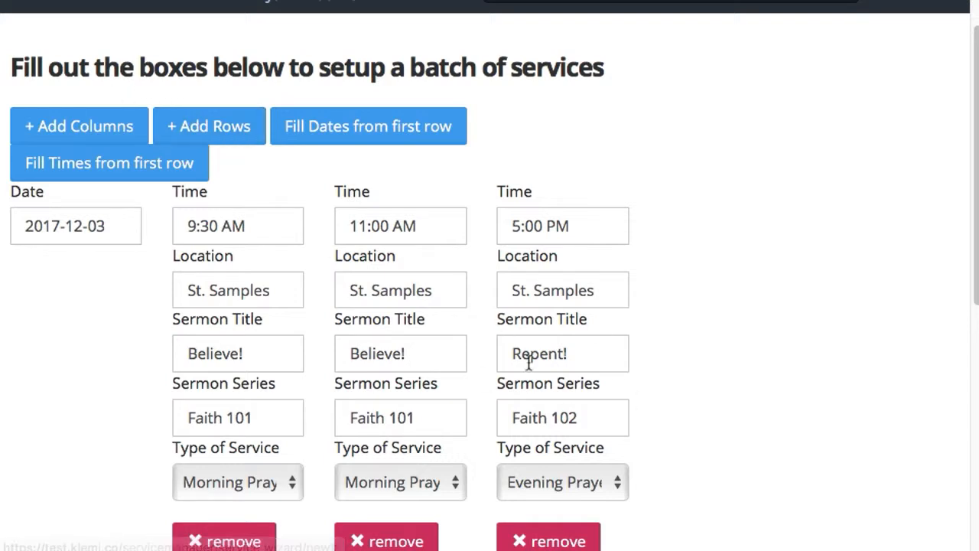
double_click(219, 129)
click(220, 167)
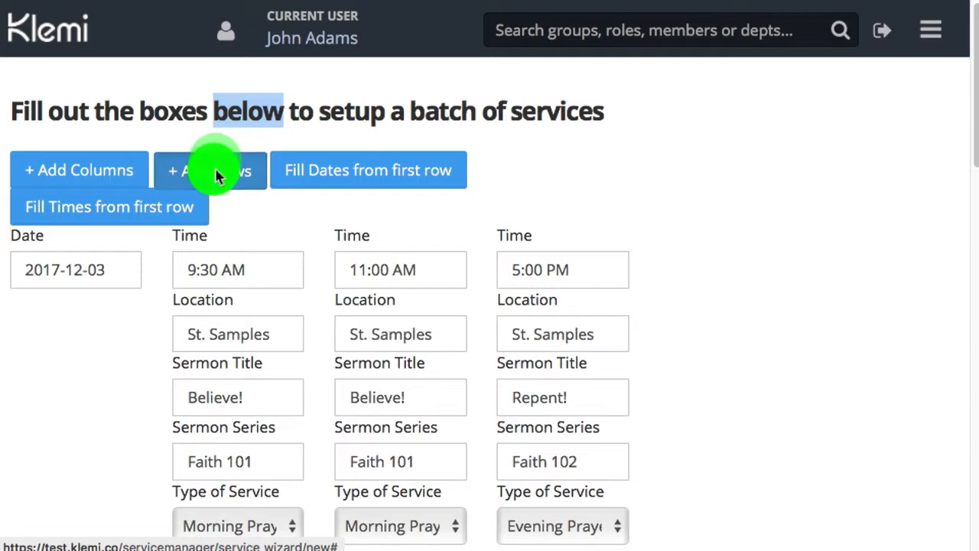
click(213, 170)
click(211, 168)
scroll(693, 234, down, 15)
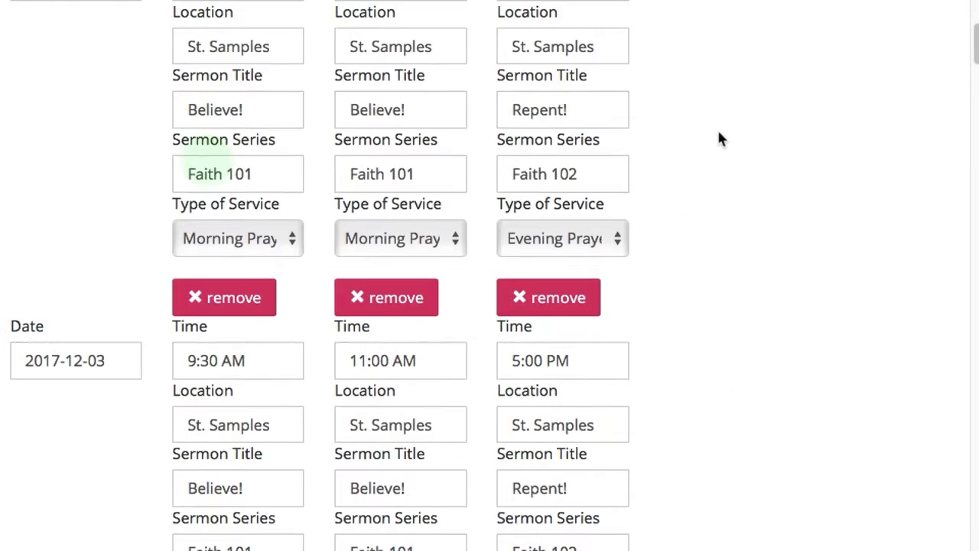
scroll(749, 158, down, 15)
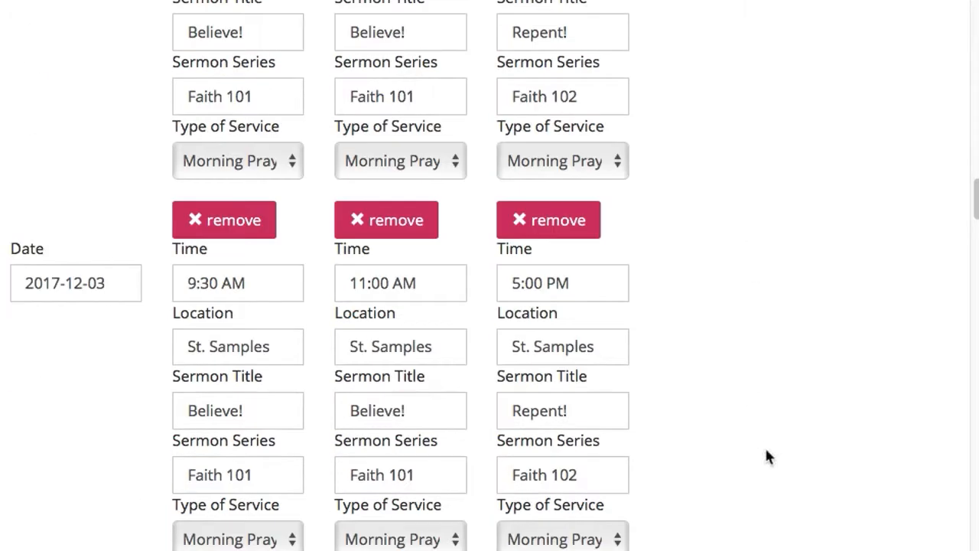
Fill the dates of all the service rows from the first row
scroll(841, 260, up, 20)
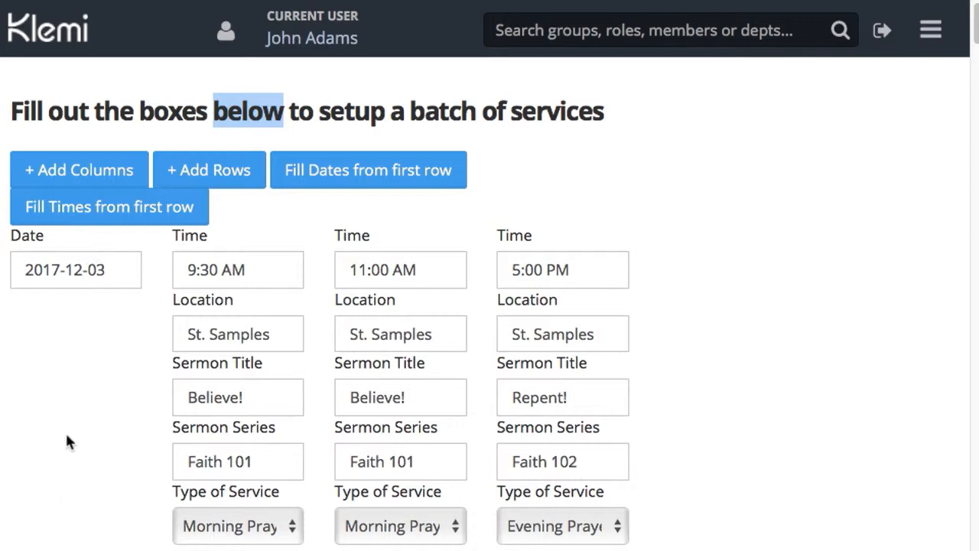
click(373, 174)
scroll(766, 313, down, 2)
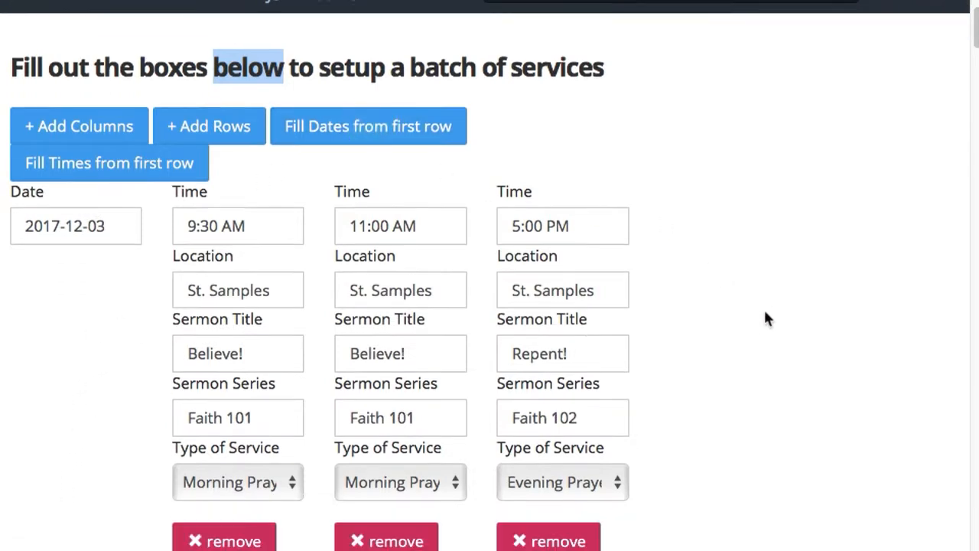
Check the filled dates and the service details across the batch's rows
scroll(765, 310, down, 2)
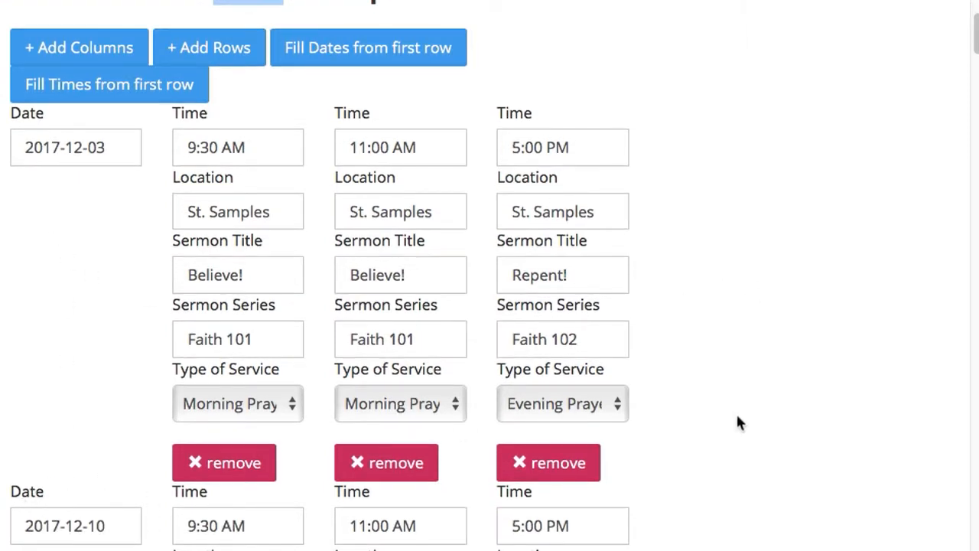
scroll(737, 415, down, 12)
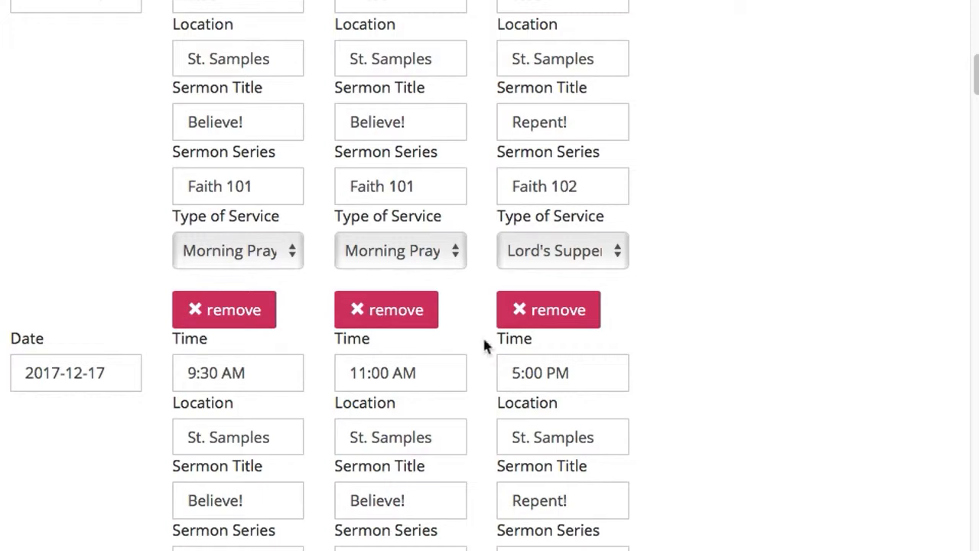
scroll(792, 426, down, 10)
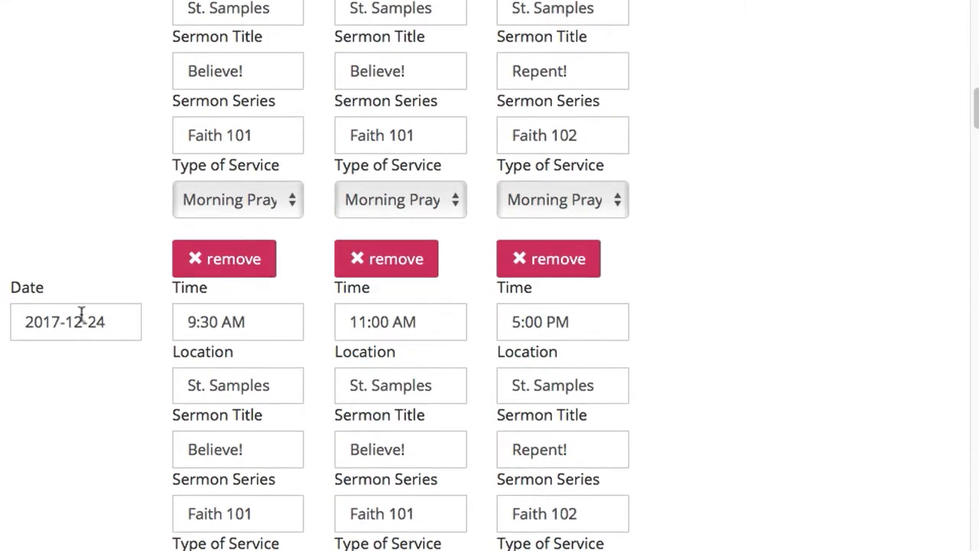
scroll(777, 358, down, 9)
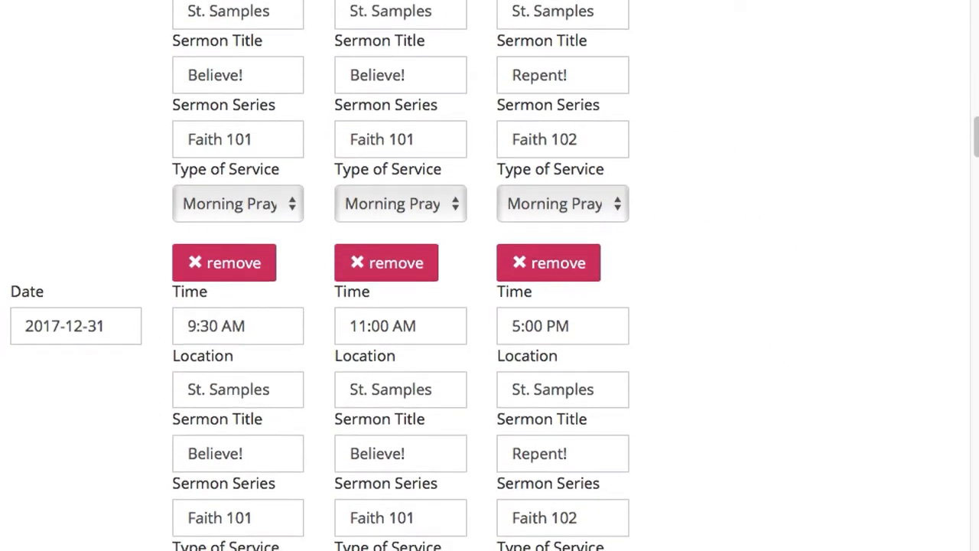
scroll(752, 421, down, 20)
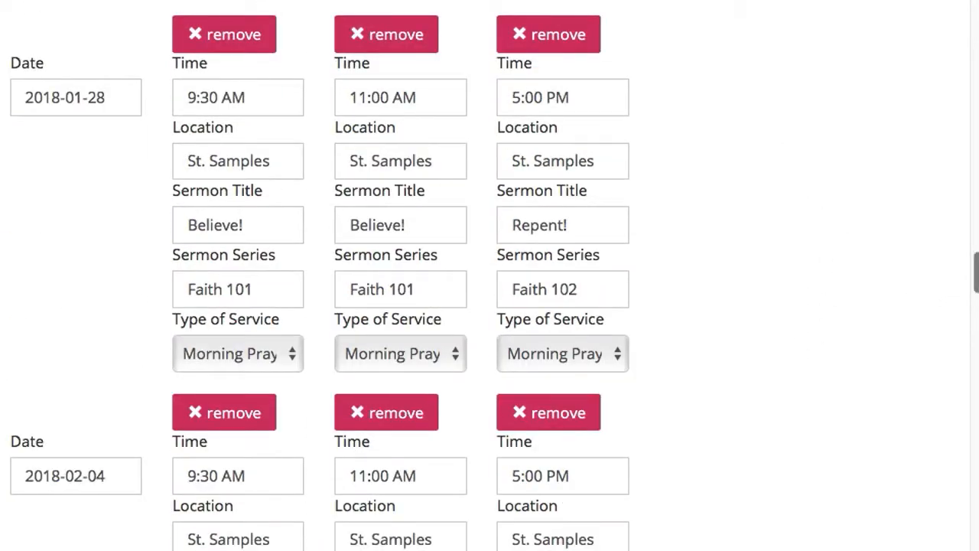
scroll(839, 153, up, 20)
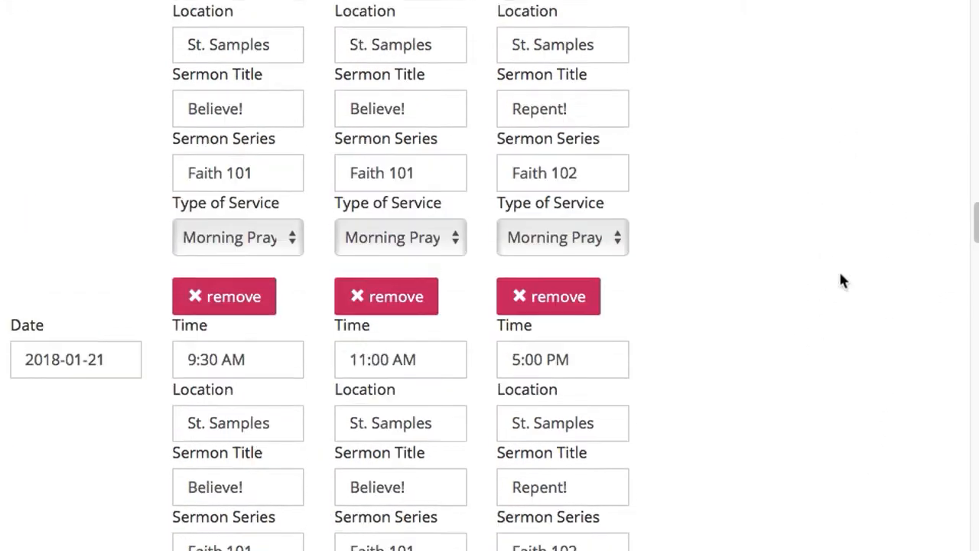
scroll(834, 239, up, 20)
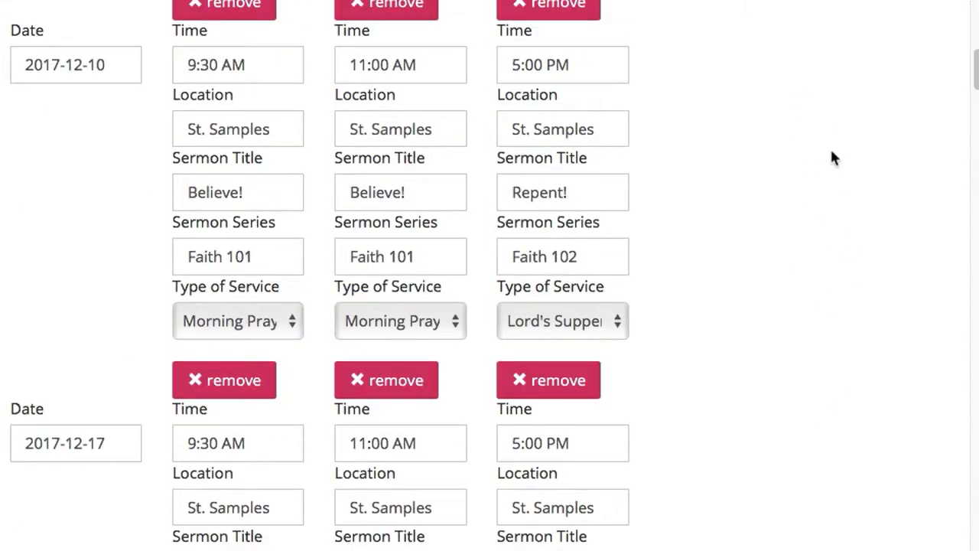
scroll(857, 372, up, 5)
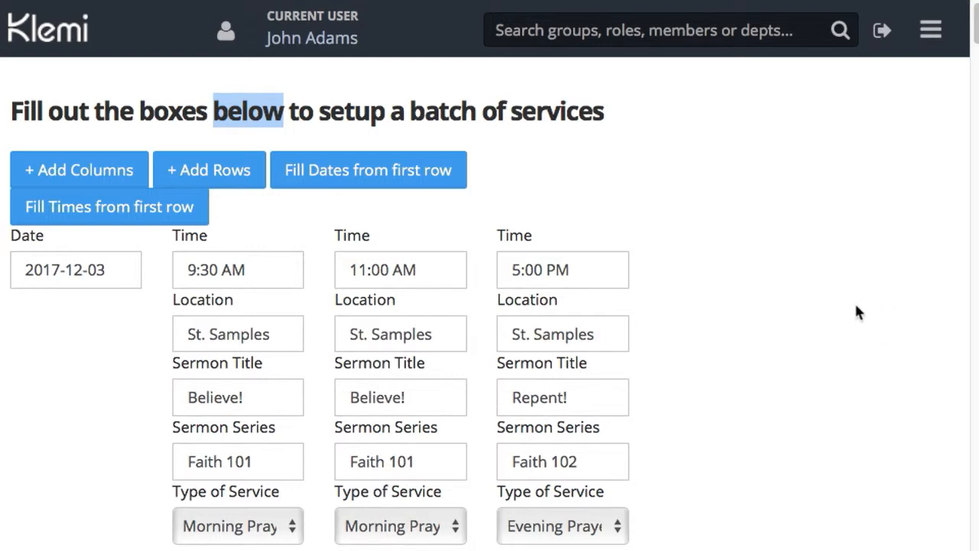
scroll(819, 352, down, 3)
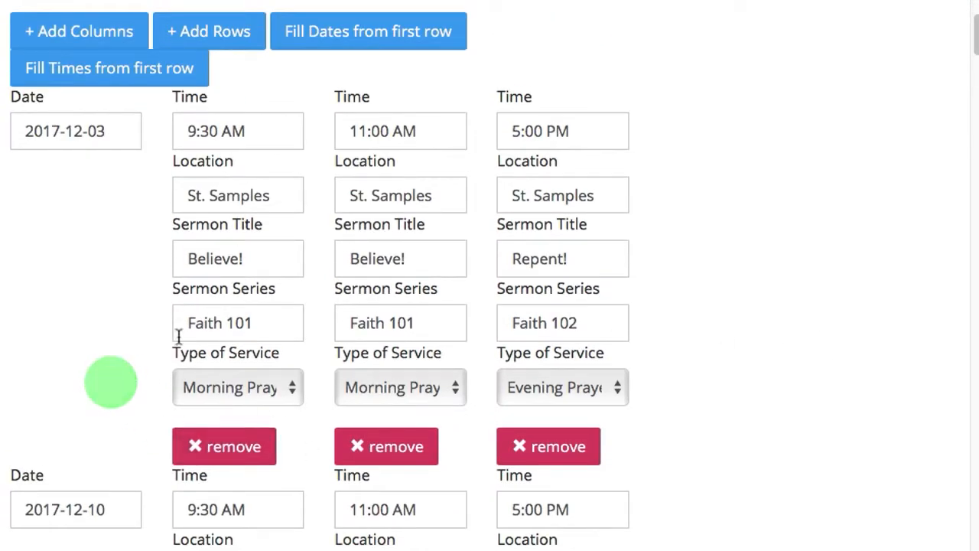
scroll(836, 297, down, 20)
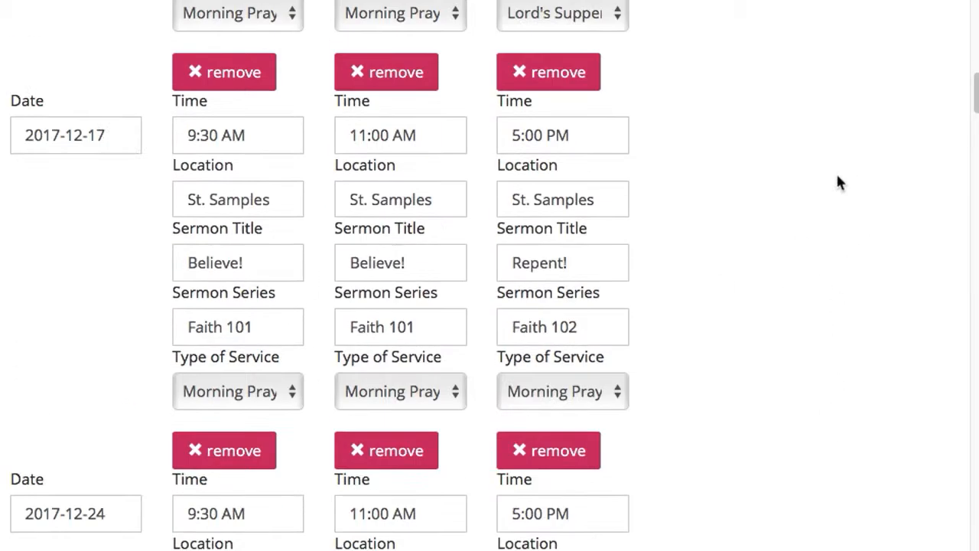
scroll(848, 369, down, 20)
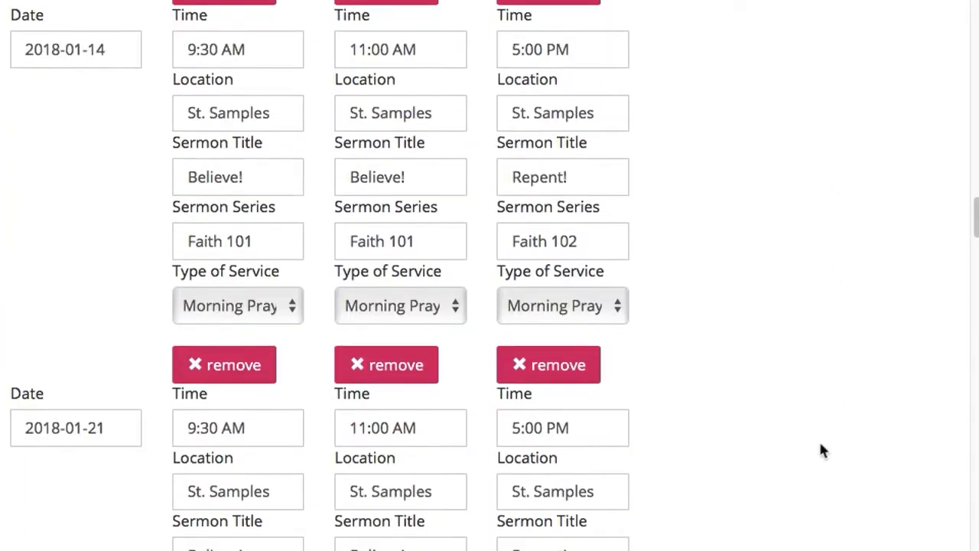
scroll(833, 173, up, 10)
Save the whole batch to create the services
scroll(811, 229, up, 20)
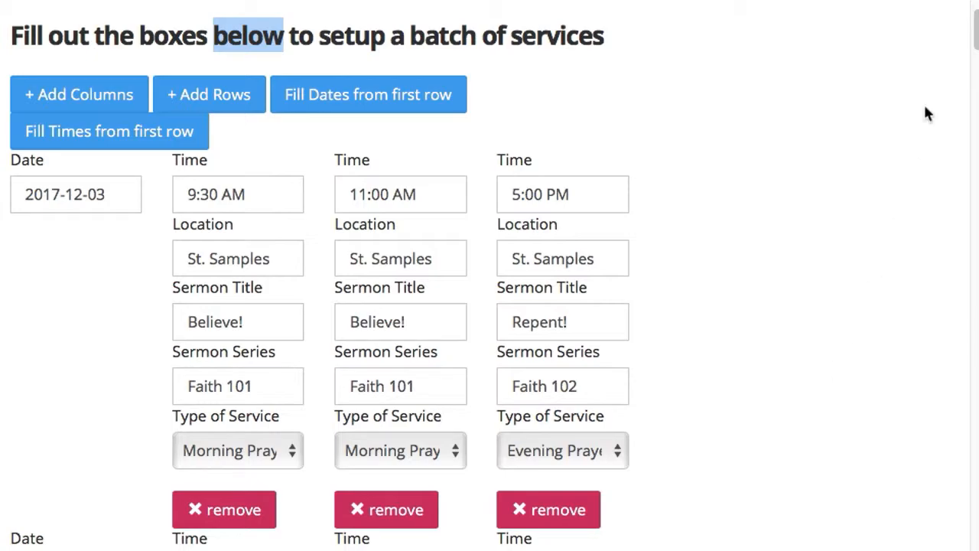
drag(975, 45, 973, 548)
click(49, 465)
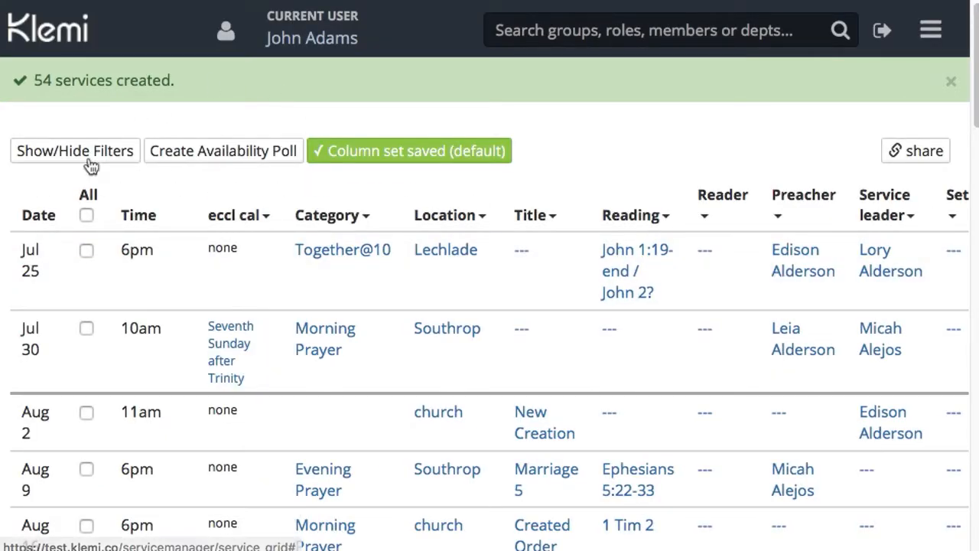
Show the service grid's filters and set the From date to 2017/12/01
click(88, 154)
click(230, 219)
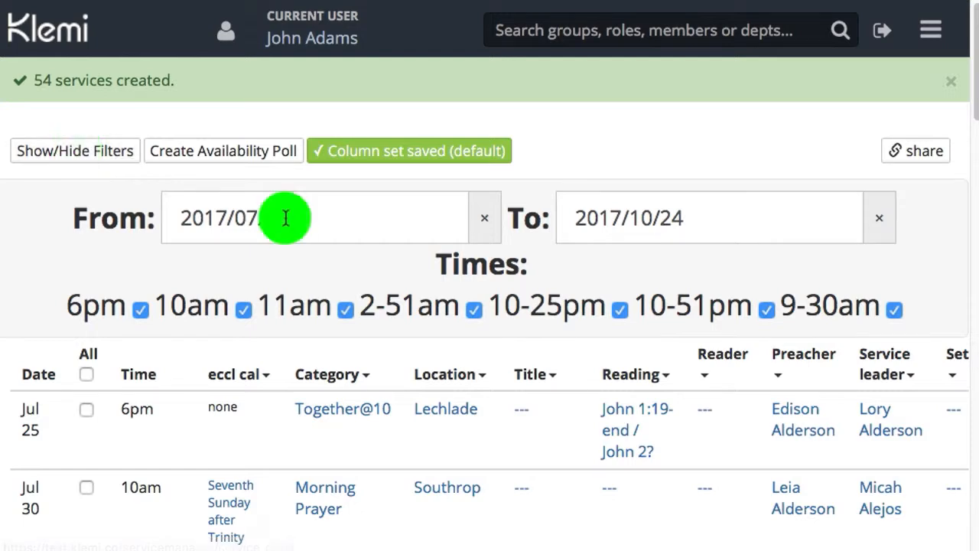
click(423, 276)
click(446, 276)
click(442, 274)
click(442, 274)
click(437, 279)
click(437, 280)
click(442, 284)
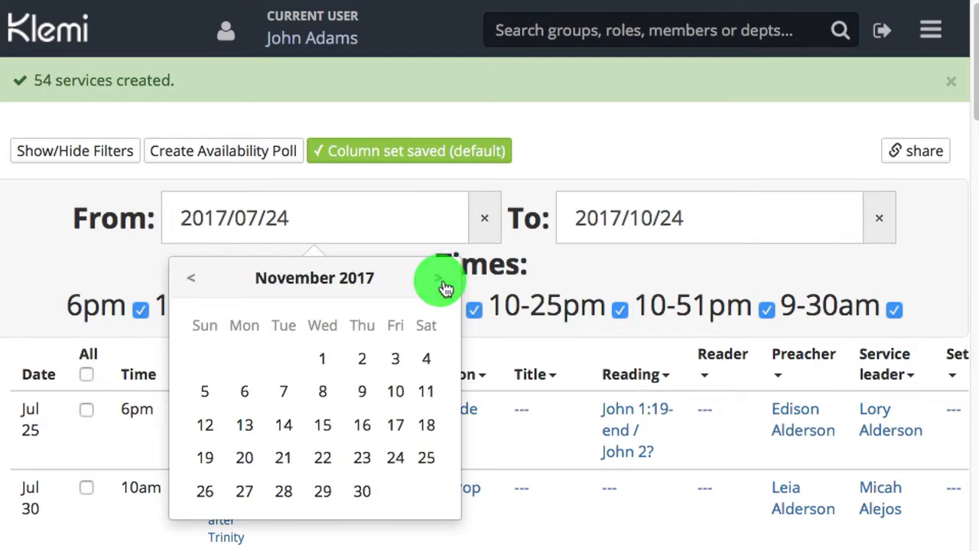
click(442, 284)
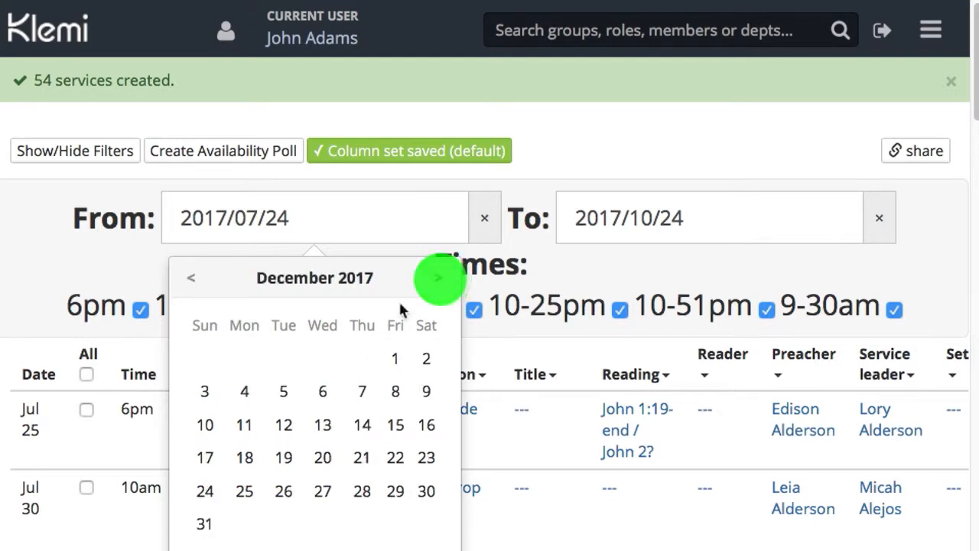
click(394, 352)
Set the To date of the service filter to 2018/02/28
click(623, 221)
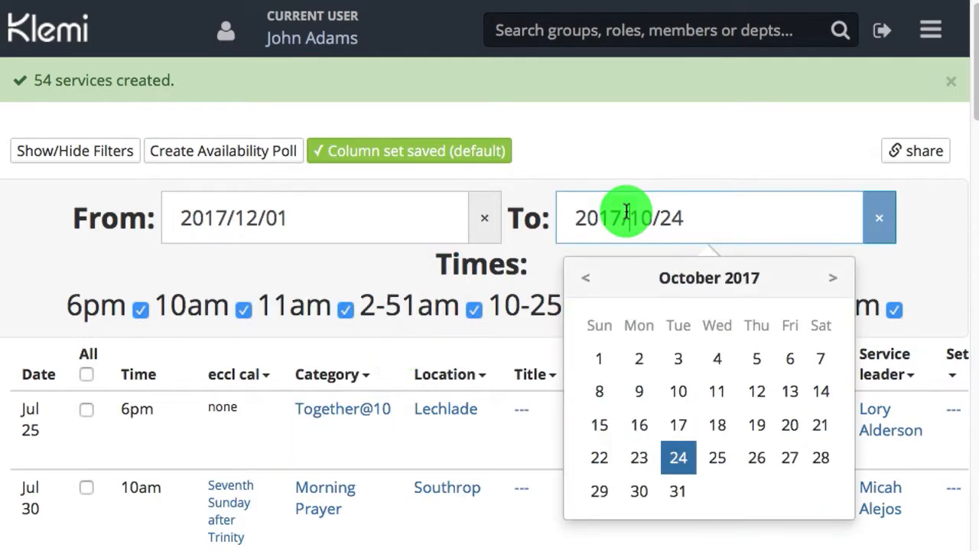
click(834, 279)
click(833, 279)
click(833, 278)
click(834, 278)
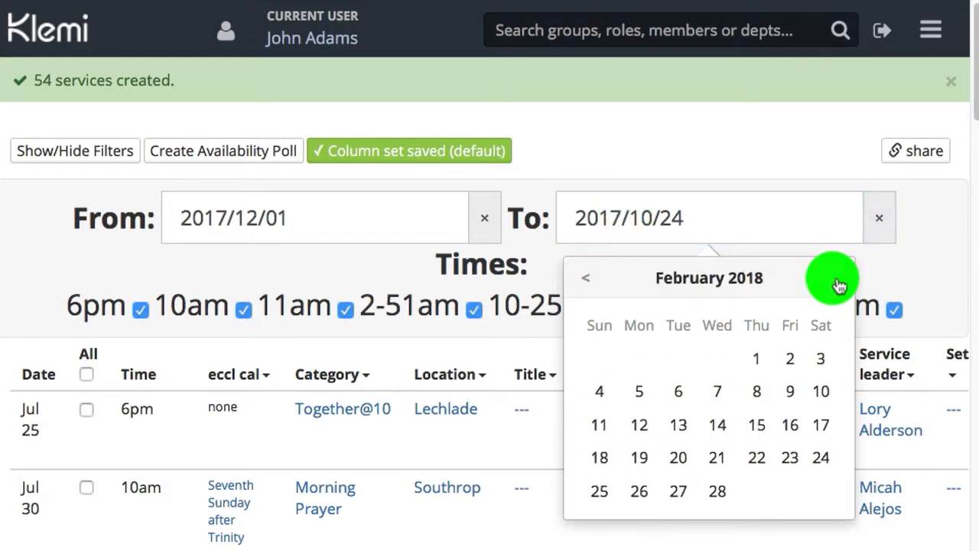
click(720, 493)
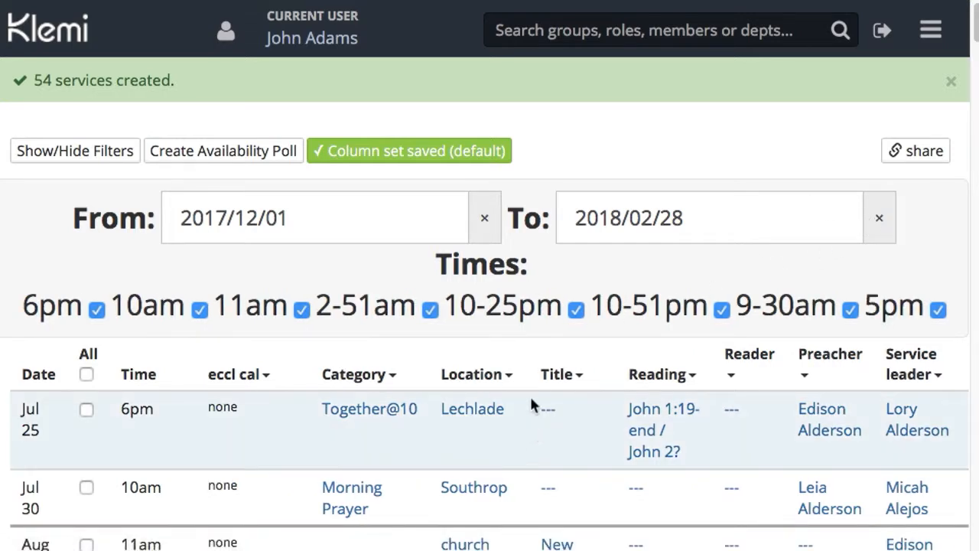
Change the filter's From date to 2017/12/02 and view the December services in the grid
click(303, 218)
click(426, 358)
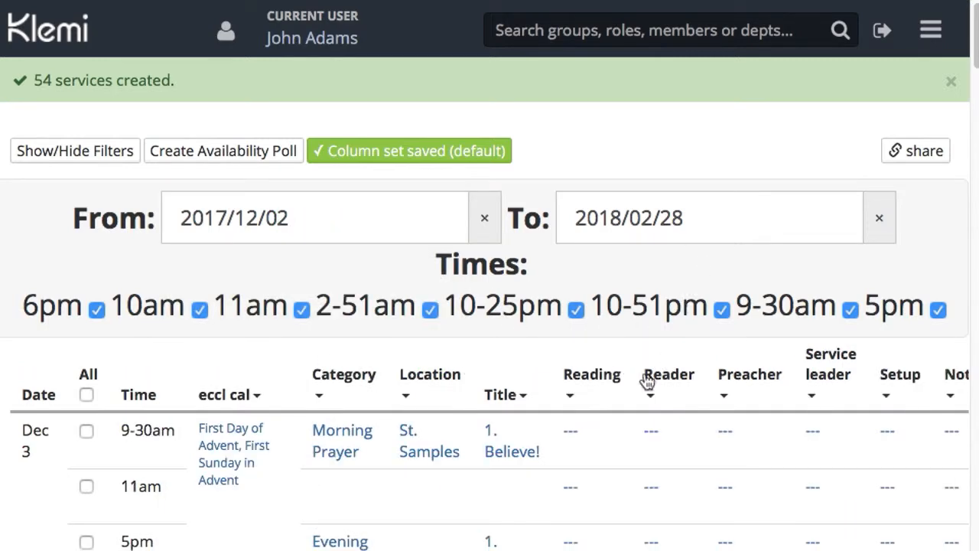
scroll(619, 417, down, 3)
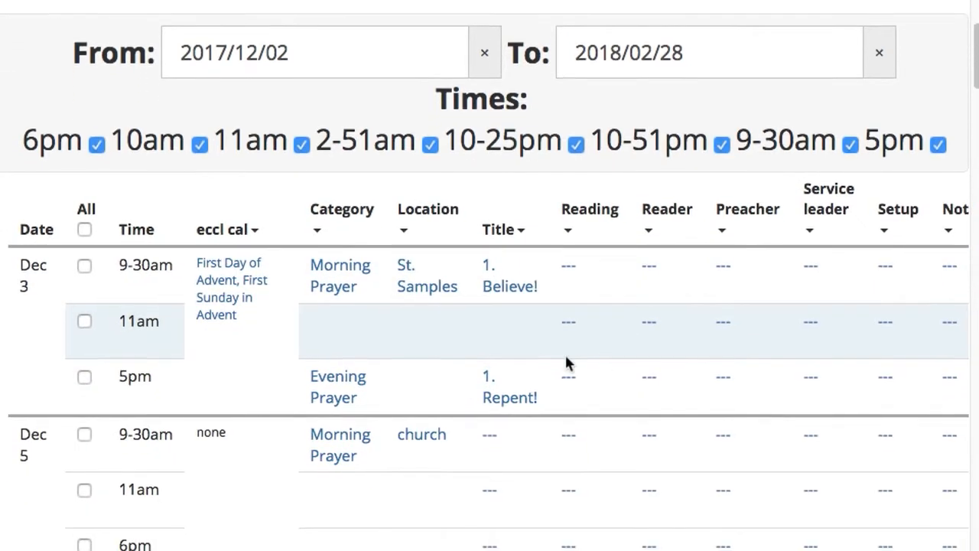
Review the created December services in the grid, checking their dates, times, categories, locations, titles and the remaining role columns
scroll(505, 428, down, 6)
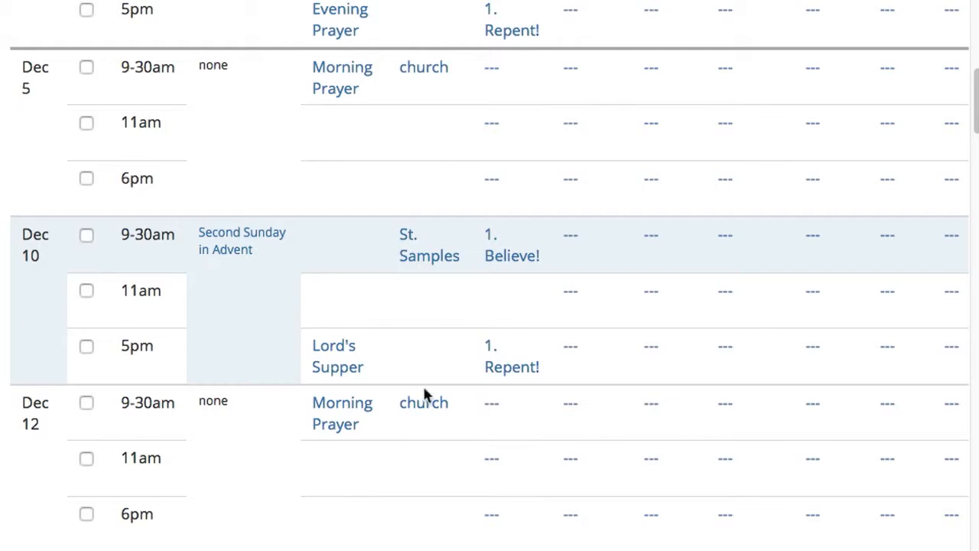
scroll(498, 255, down, 2)
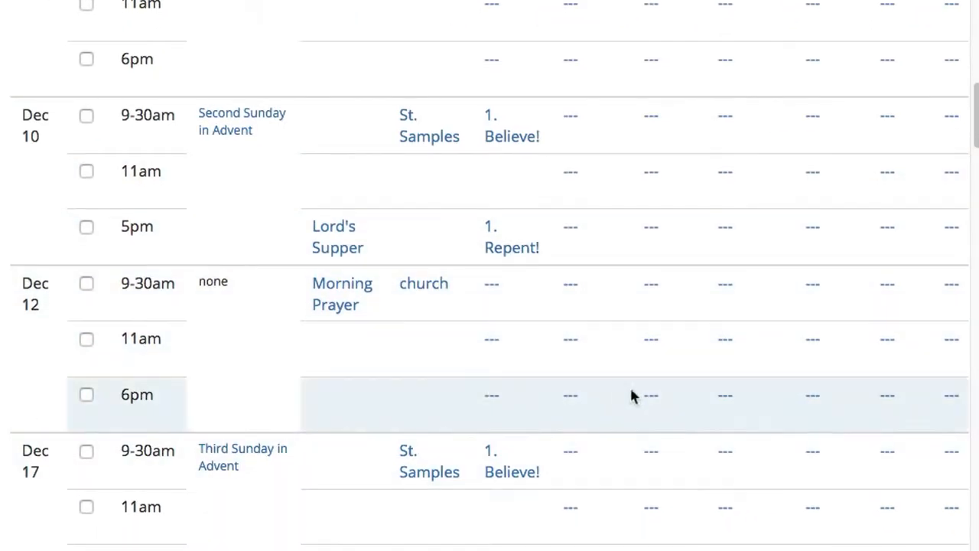
scroll(617, 384, down, 5)
scroll(663, 201, up, 15)
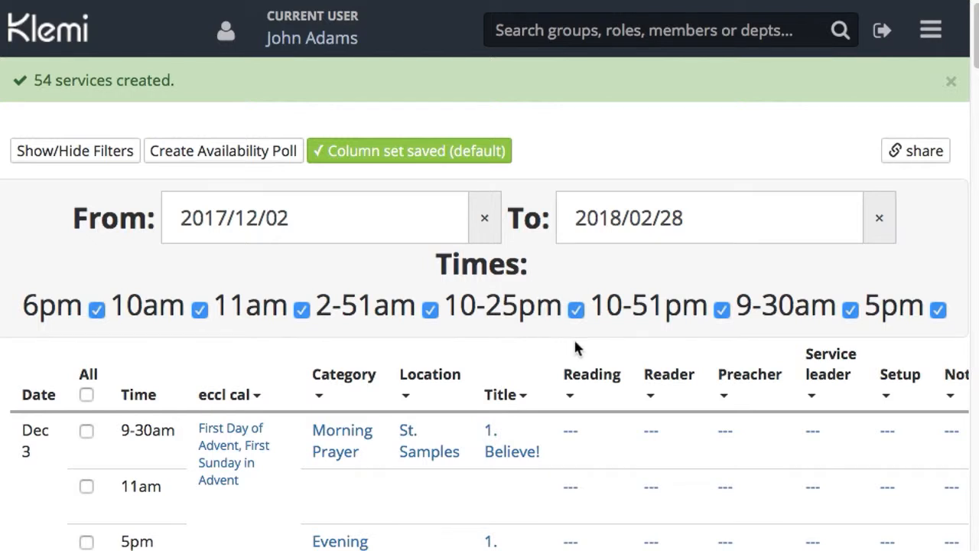
scroll(632, 387, down, 4)
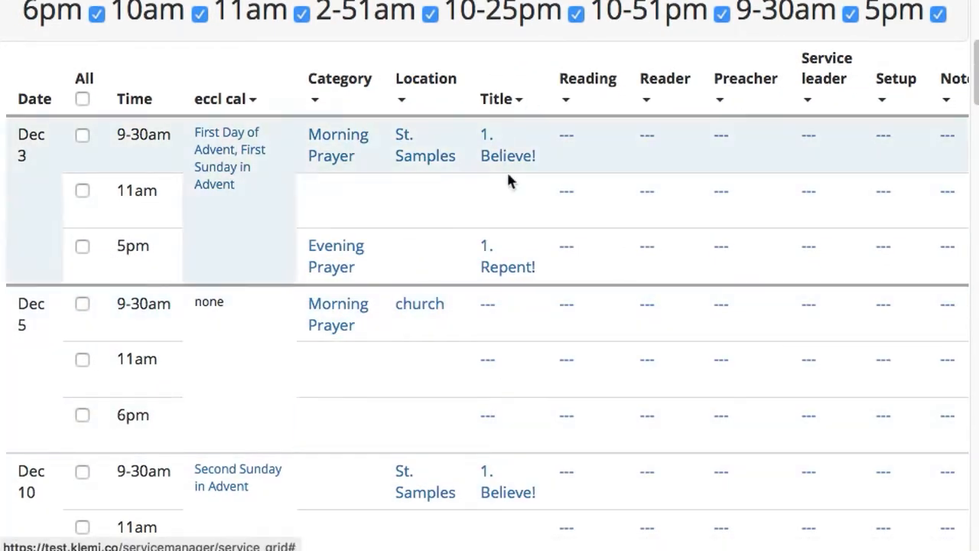
scroll(670, 414, down, 1)
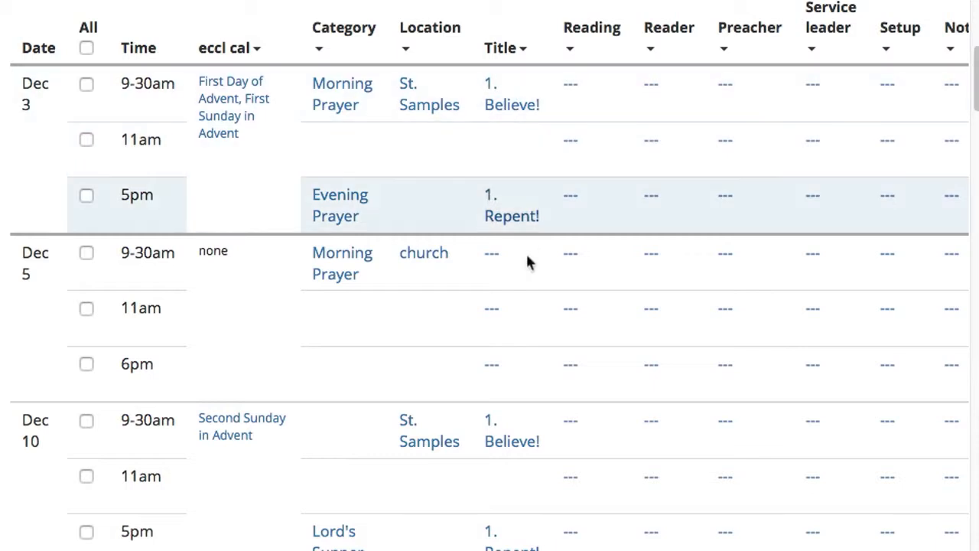
scroll(728, 422, down, 4)
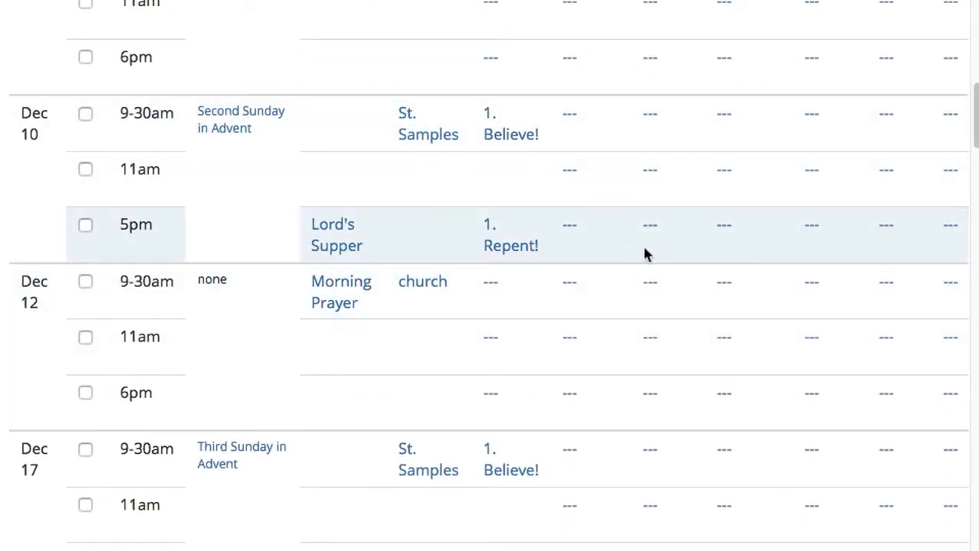
scroll(704, 332, up, 4)
scroll(704, 434, up, 2)
scroll(762, 474, right, 3)
scroll(519, 383, left, 3)
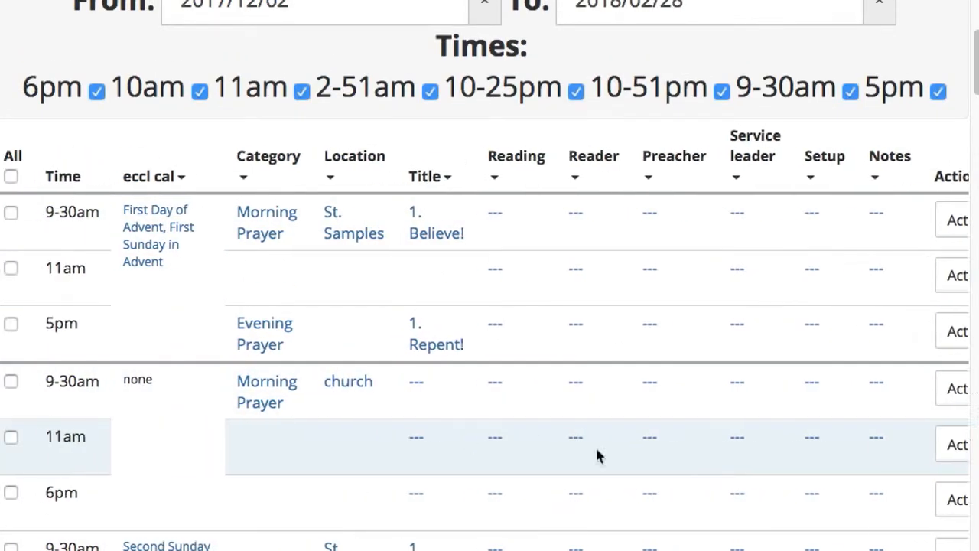
scroll(704, 461, up, 1)
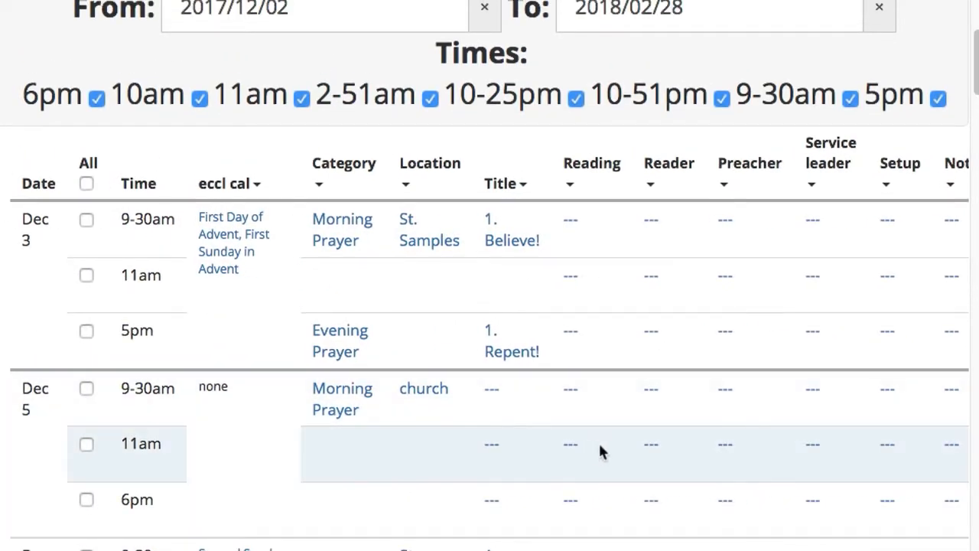
scroll(568, 306, down, 4)
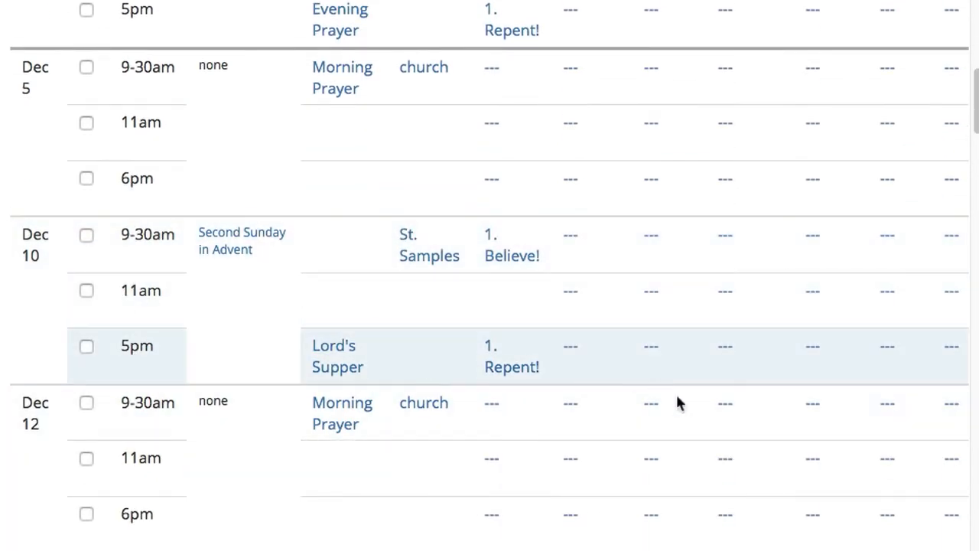
mouse_move(970, 115)
mouse_down()
mouse_move(975, 541)
mouse_move(977, 23)
mouse_up()
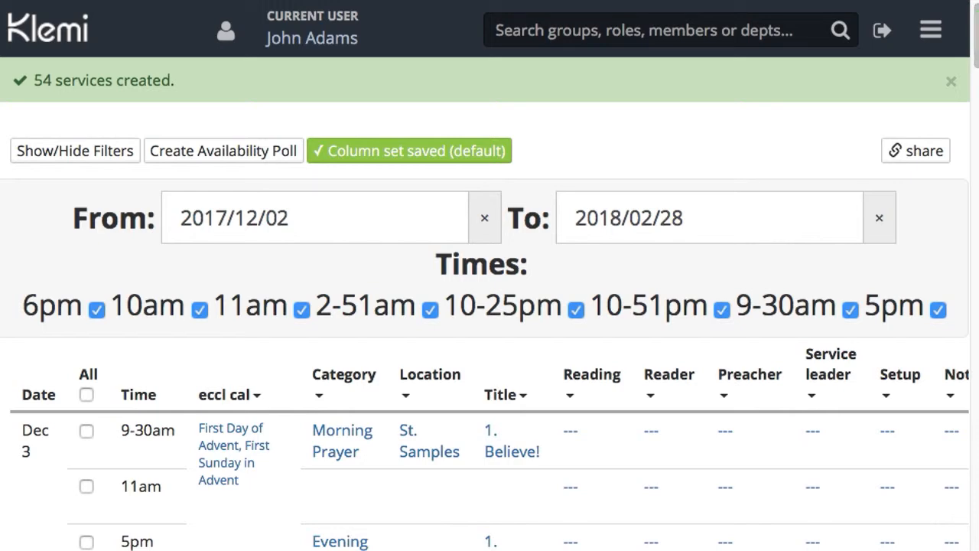